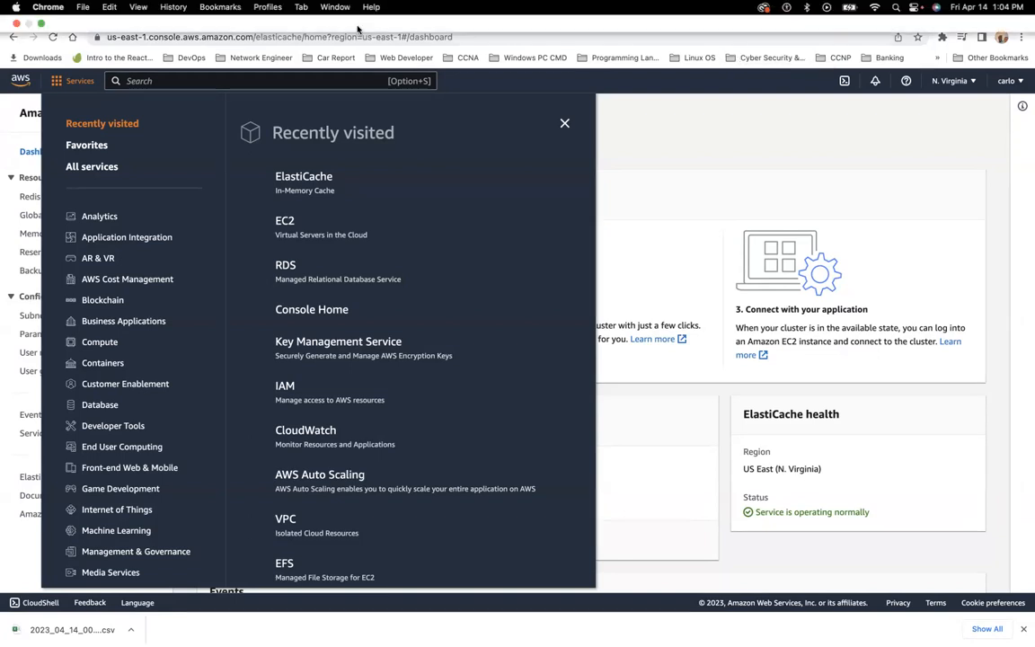
# - Search the AWS services for "elas" and open Elastic Beanstalk
pyautogui.click(249, 85)
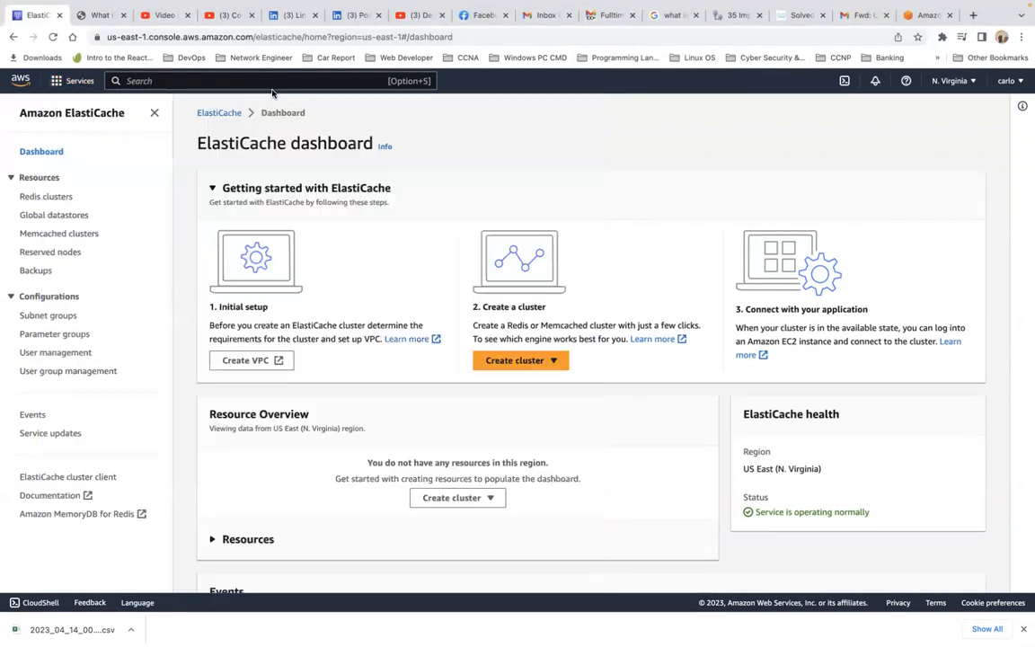
pyautogui.click(282, 80)
pyautogui.write('elas')
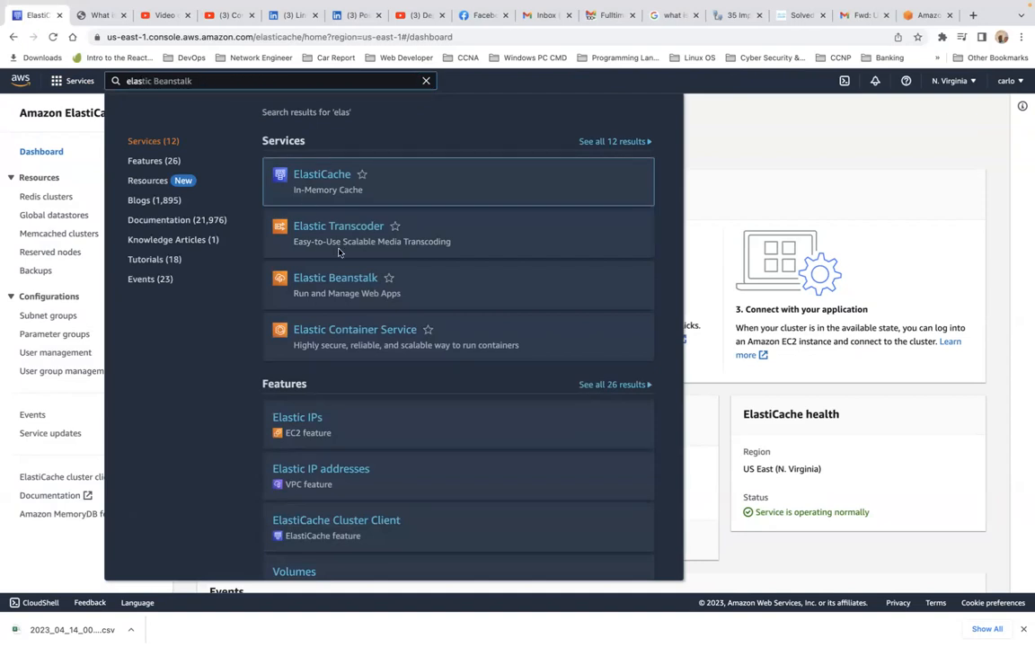
pyautogui.click(341, 280)
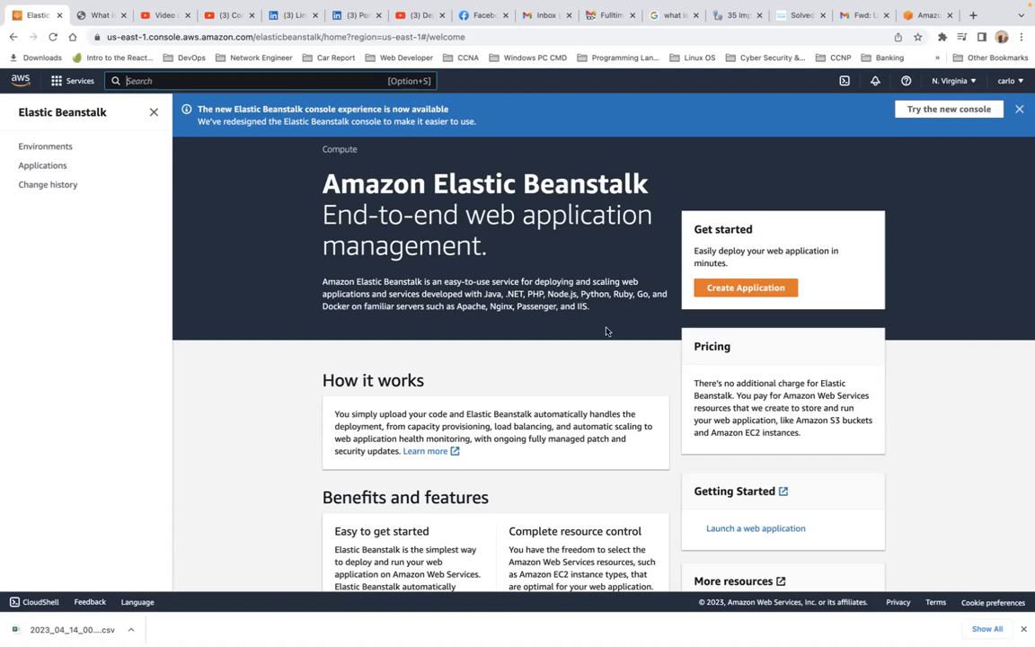
# - Review the Elastic Beanstalk welcome page and start creating a new web application
pyautogui.scroll(-5, 605, 331)
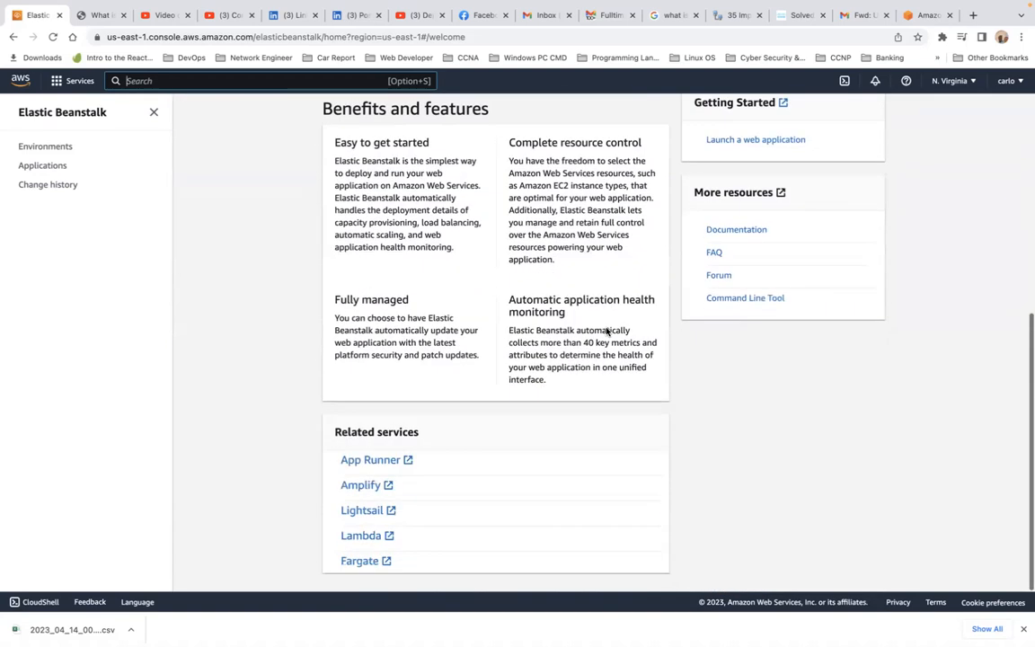
pyautogui.scroll(5, 605, 328)
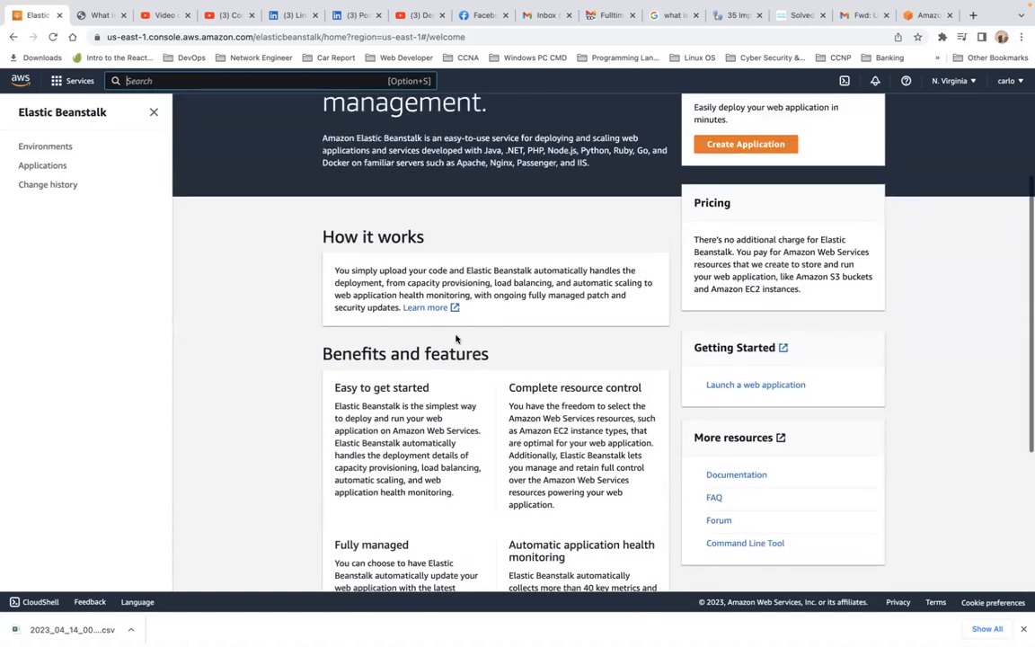
pyautogui.scroll(2, 563, 382)
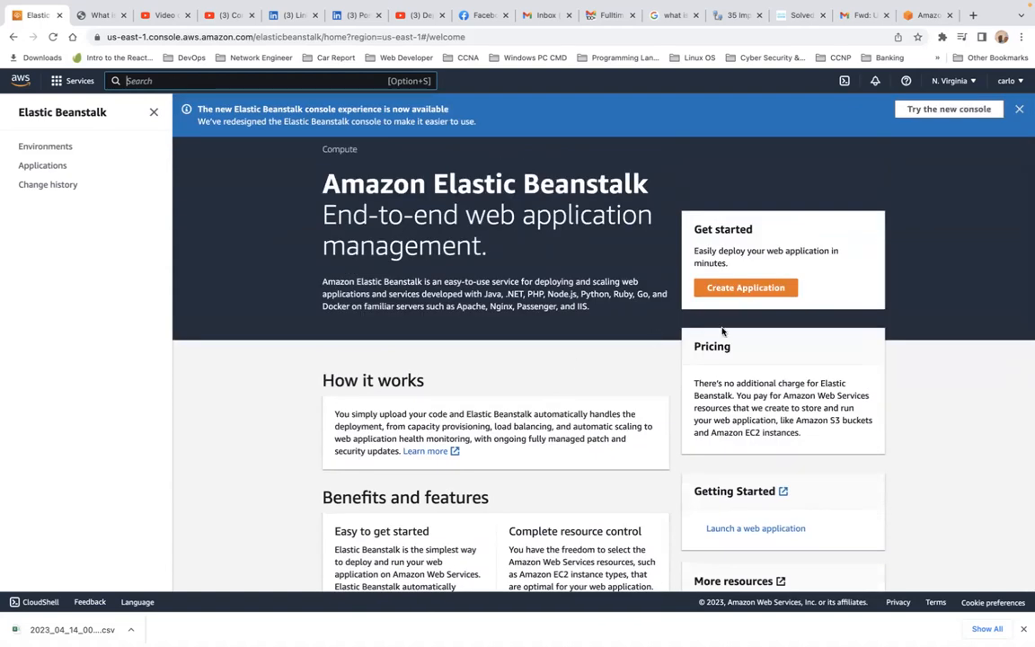
pyautogui.click(745, 289)
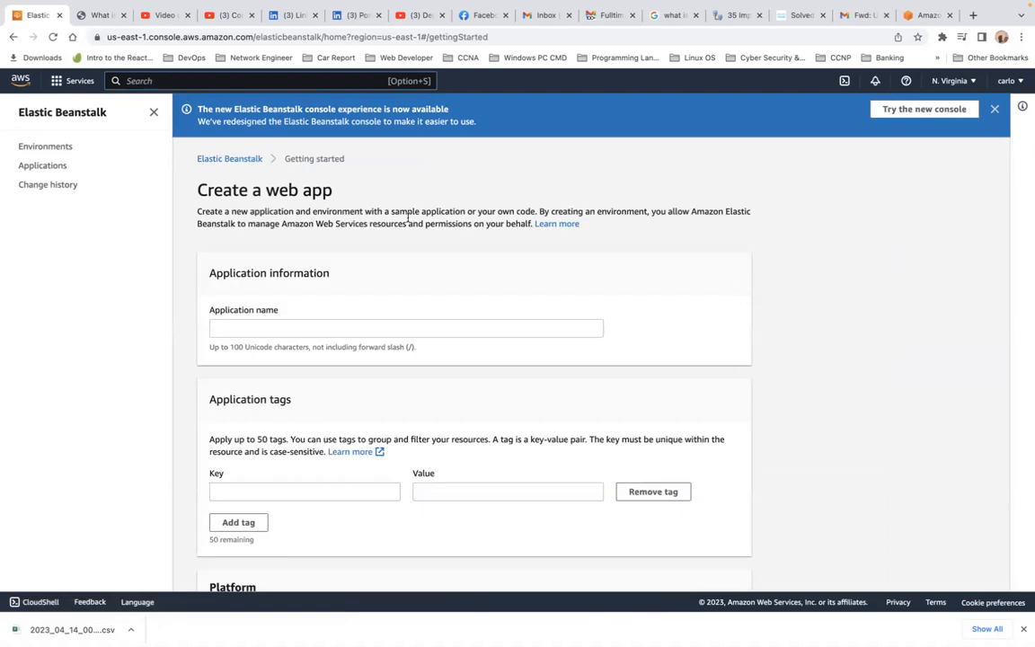
# - Search Google for "what is elastic beanstalk" in the browser tab showing the ElastiCache for Redis page
pyautogui.click(923, 15)
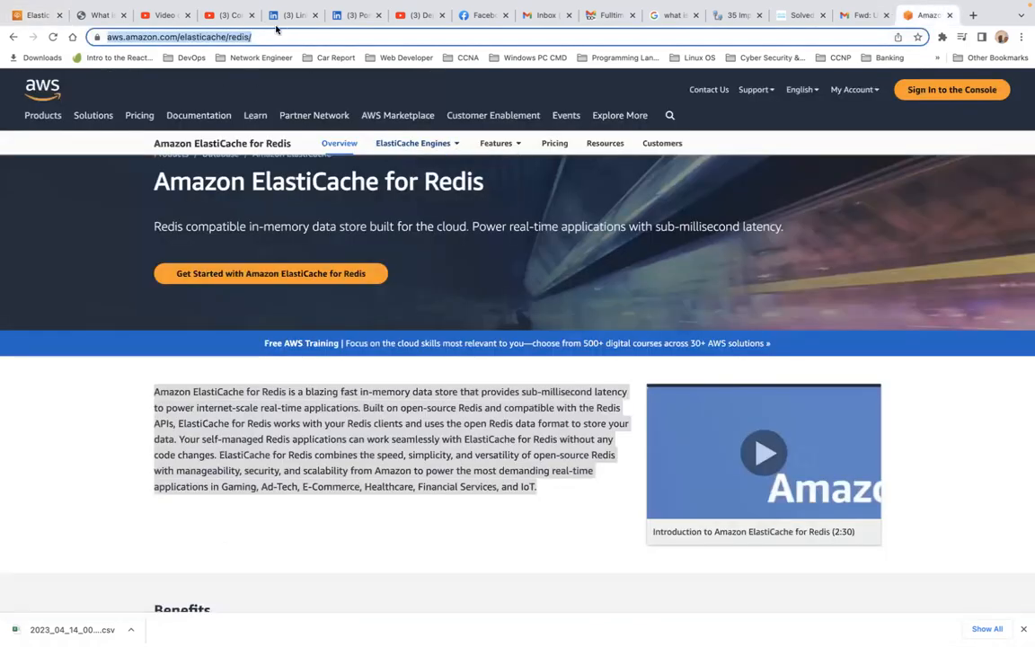
pyautogui.write('google.com')
pyautogui.press('Return')
pyautogui.write('whatt i')
pyautogui.press('BackSpace')
pyautogui.press('BackSpace')
pyautogui.press('BackSpace')
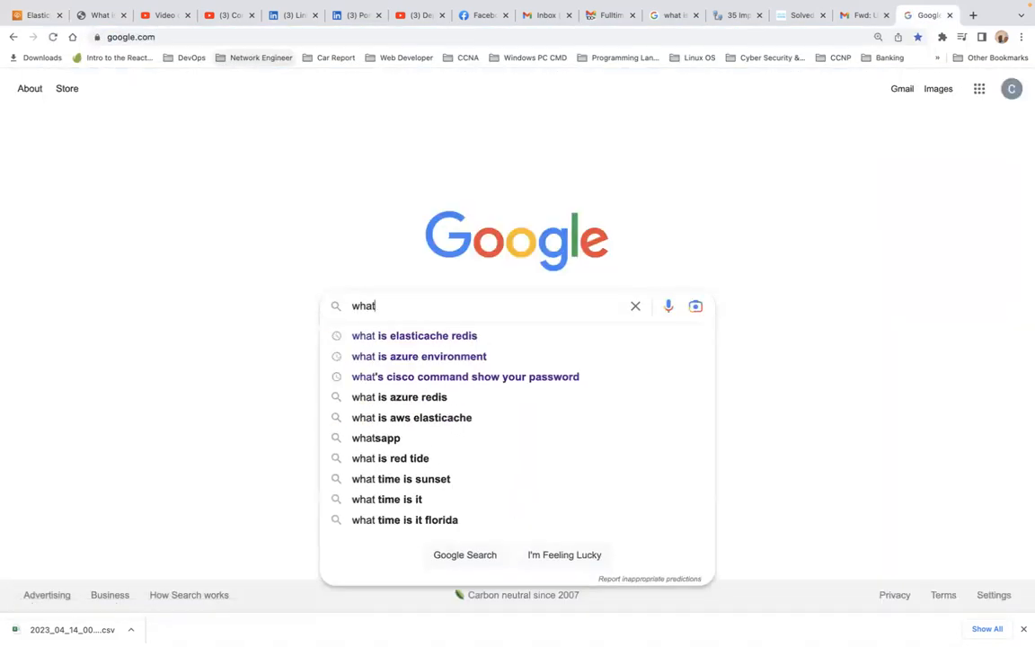
pyautogui.write('is am')
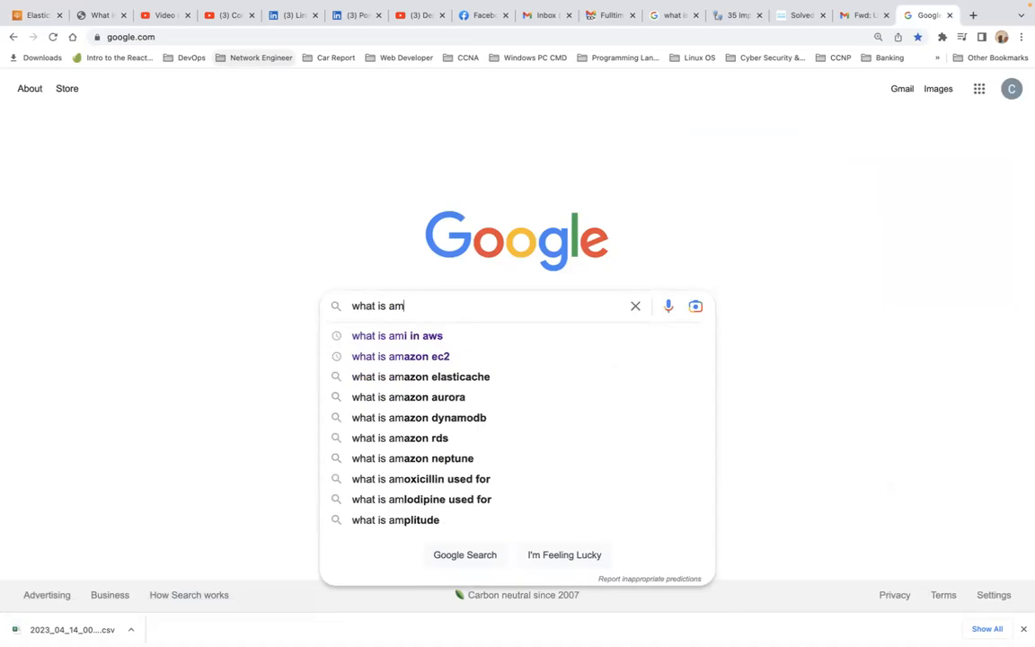
pyautogui.press('BackSpace')
pyautogui.press('BackSpace')
pyautogui.write('elastic bean')
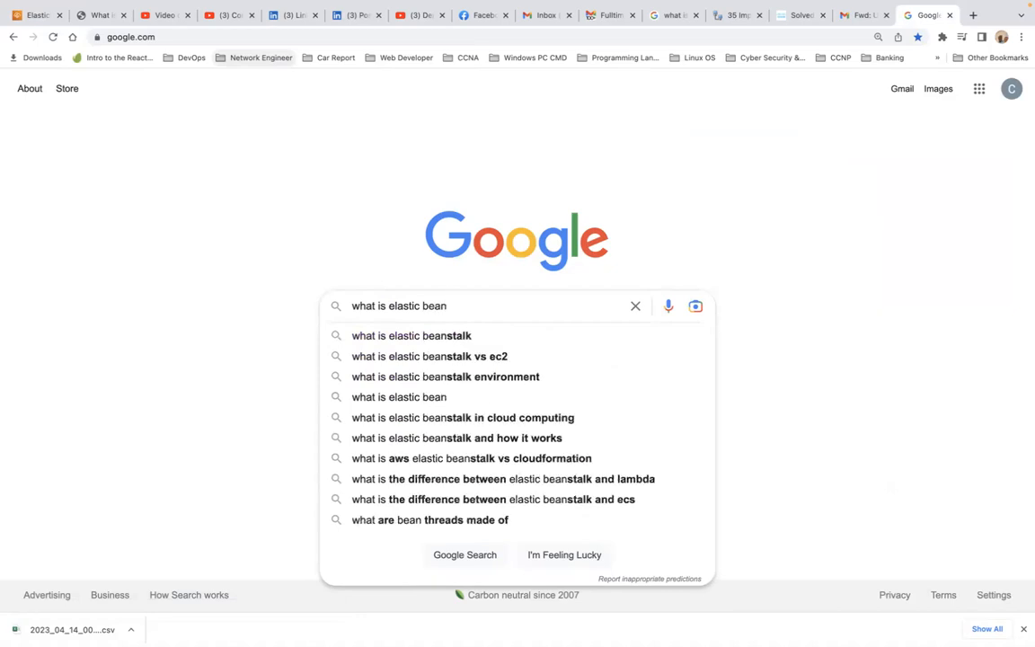
pyautogui.write('stalk')
pyautogui.press('Return')
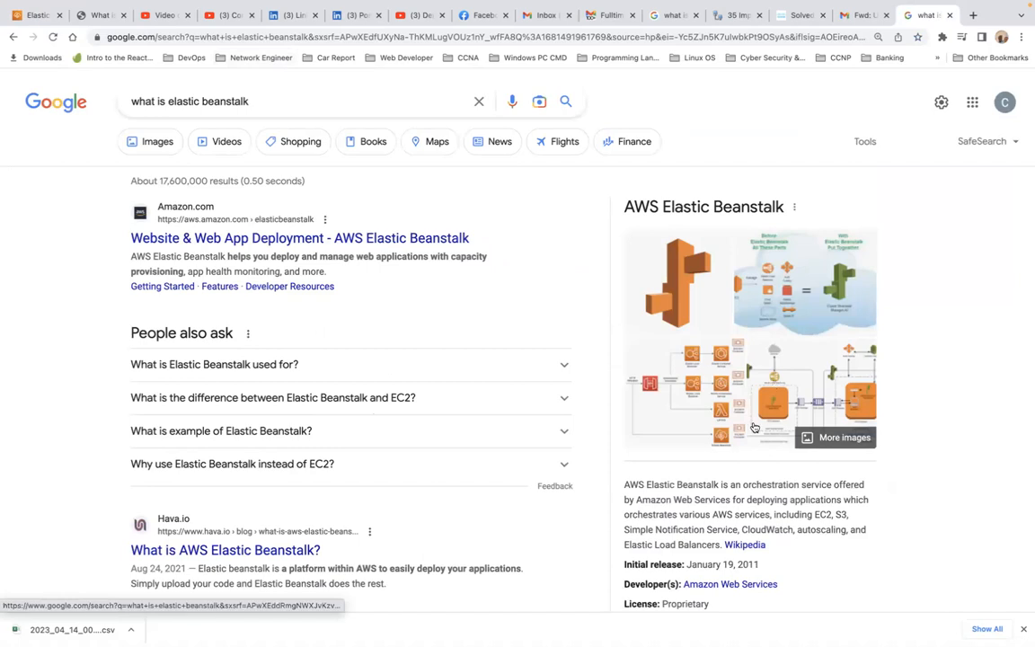
# - Open the image results and view the Amazon AWS Elastic Beanstalk architecture diagram
pyautogui.scroll(-1, 724, 359)
pyautogui.click(705, 312)
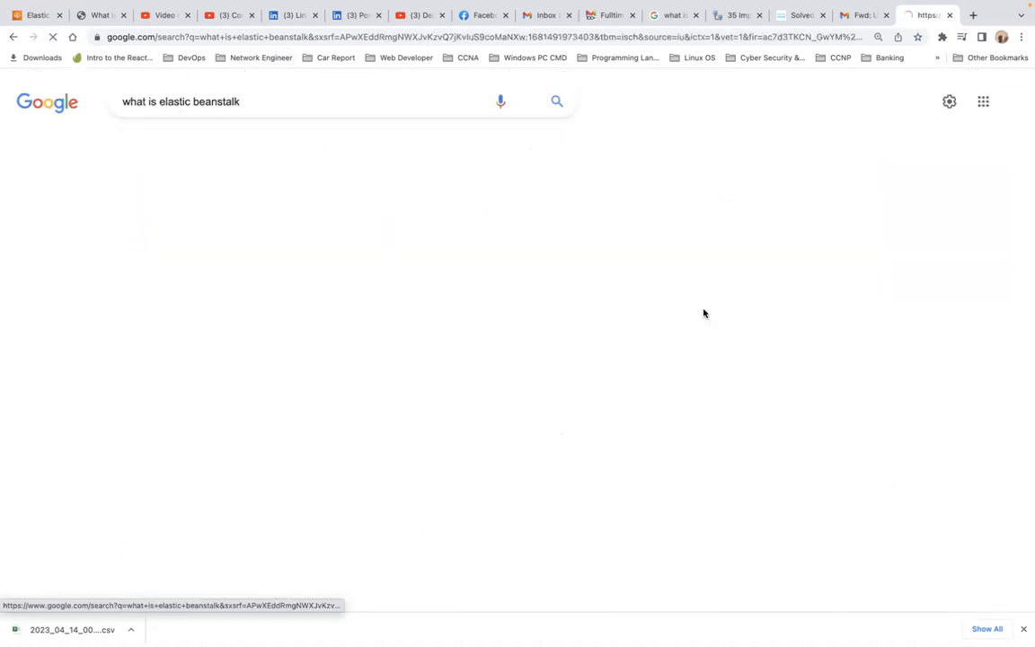
pyautogui.click(491, 320)
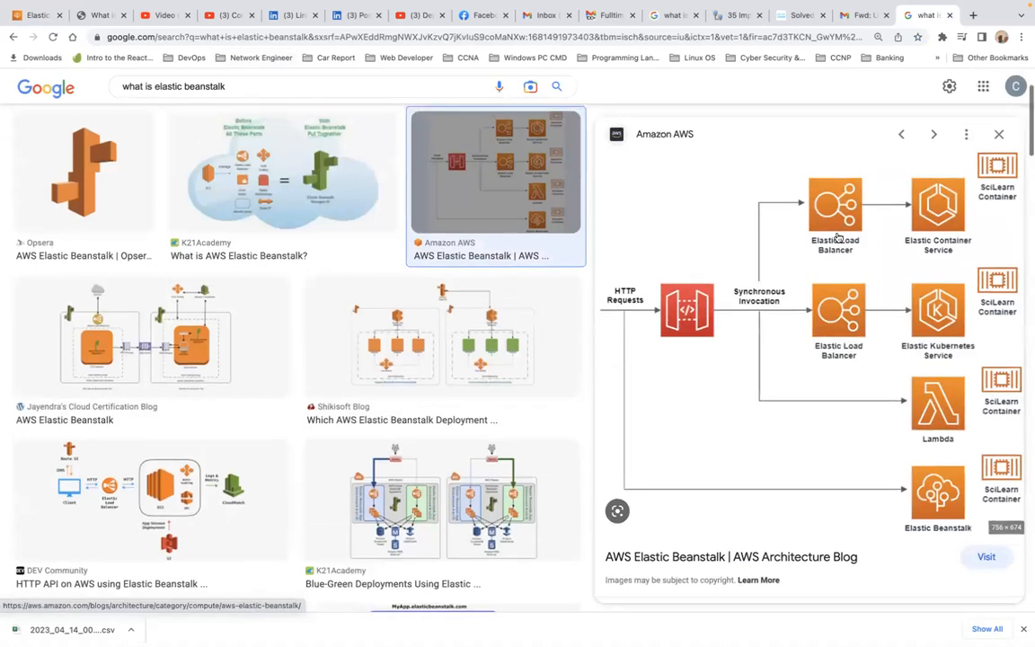
pyautogui.scroll(2, 837, 237)
pyautogui.scroll(-1, 837, 237)
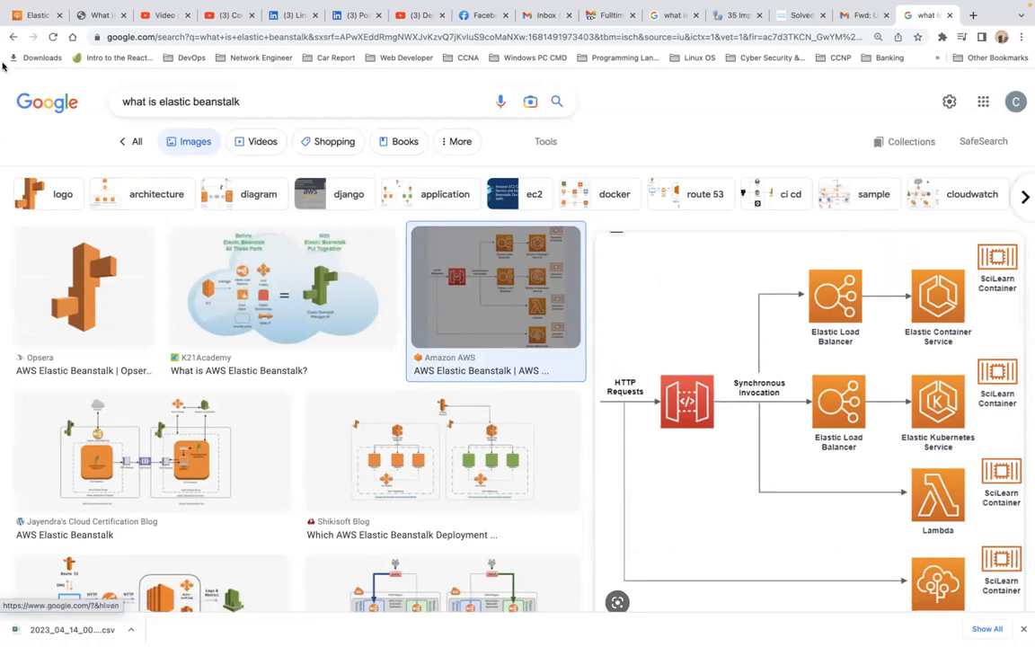
# - Go back to the web results, open Amazon's AWS Elastic Beanstalk page and find its introduction video
pyautogui.click(13, 37)
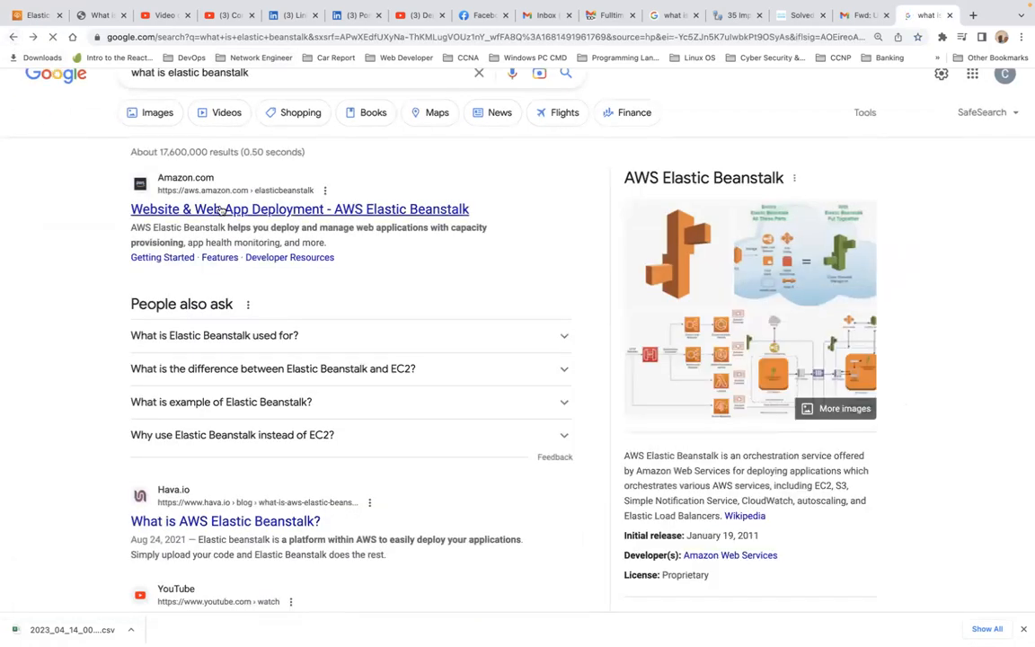
pyautogui.click(301, 209)
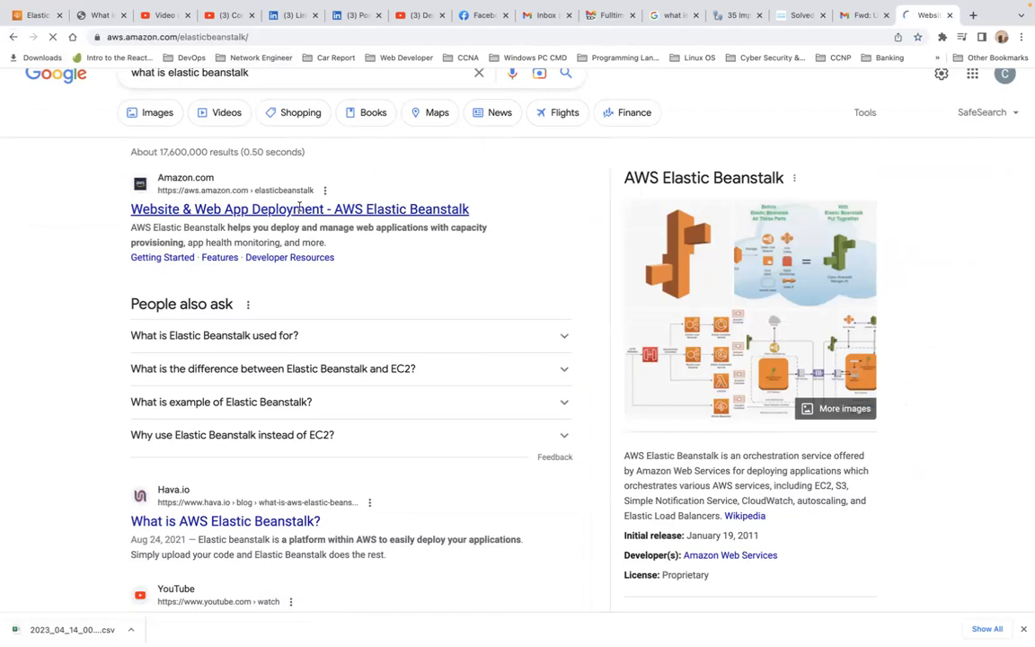
pyautogui.scroll(-1, 497, 296)
pyautogui.scroll(-6, 498, 297)
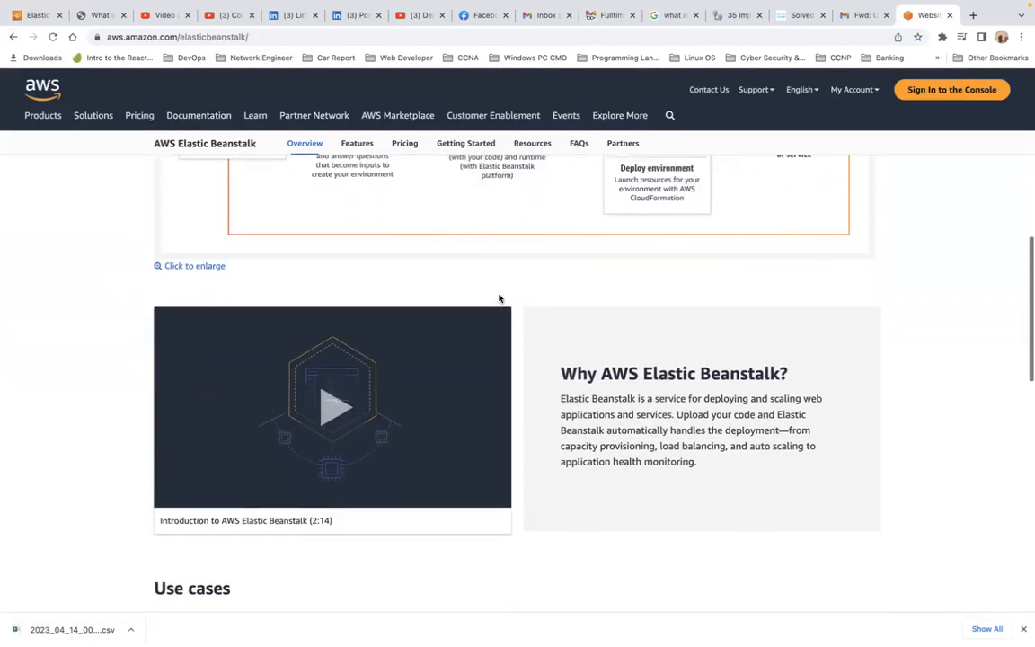
# - Play the Introduction to AWS Elastic Beanstalk video and view the enlarged how-it-works diagram
pyautogui.click(331, 415)
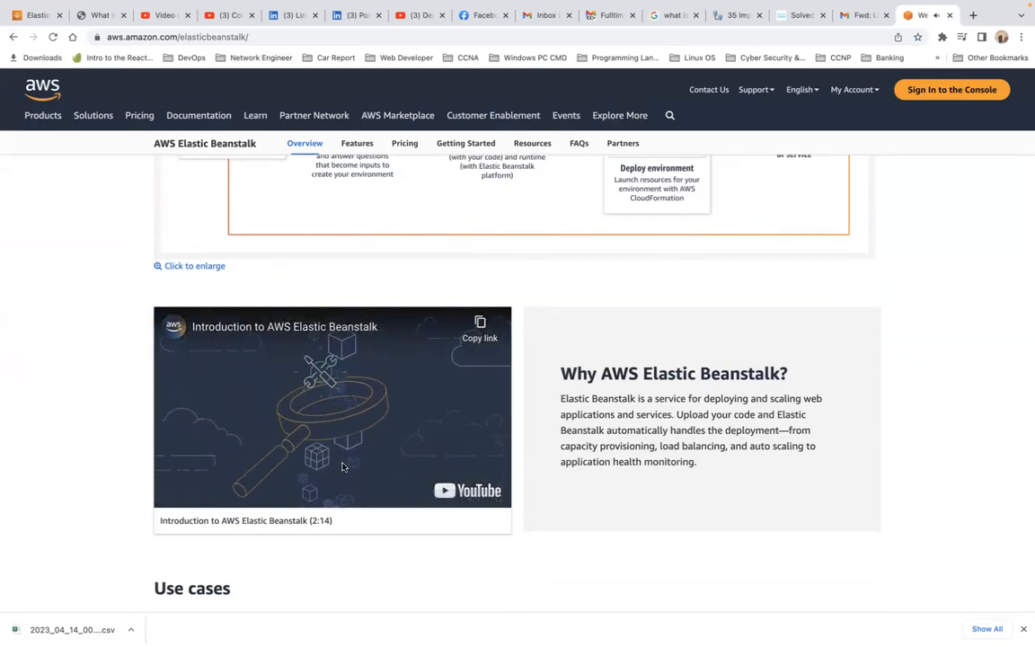
pyautogui.press('XF86AudioRaiseVolume')
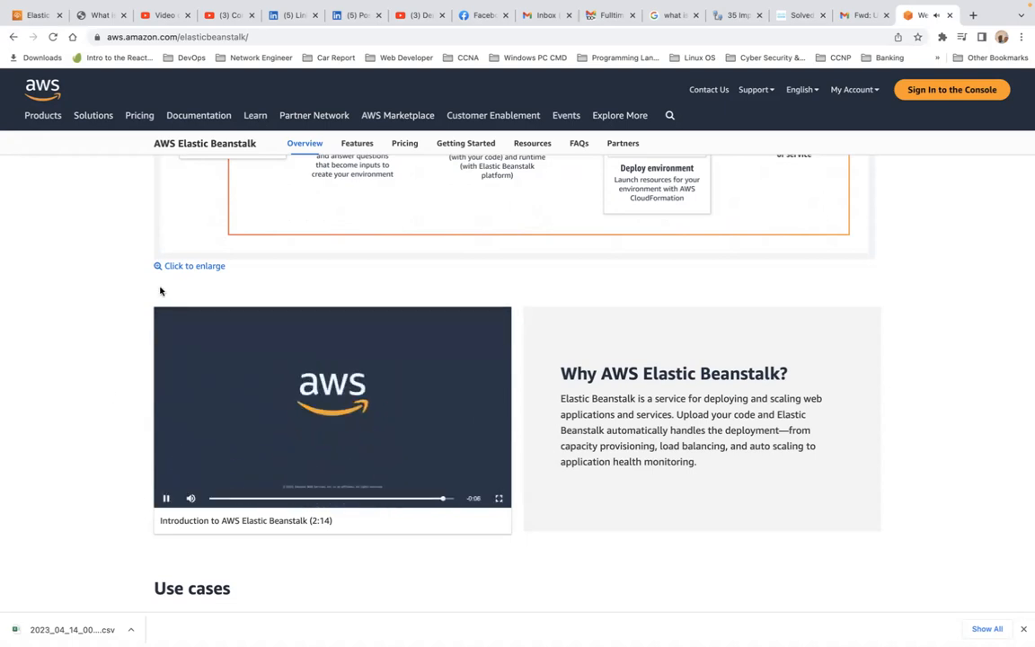
pyautogui.click(179, 267)
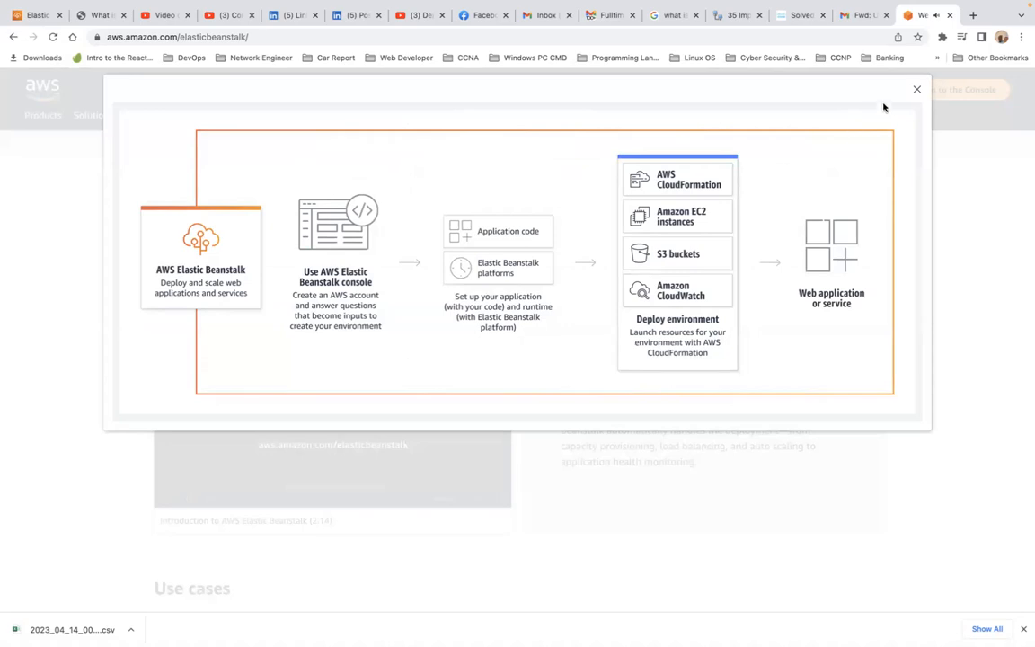
pyautogui.click(917, 89)
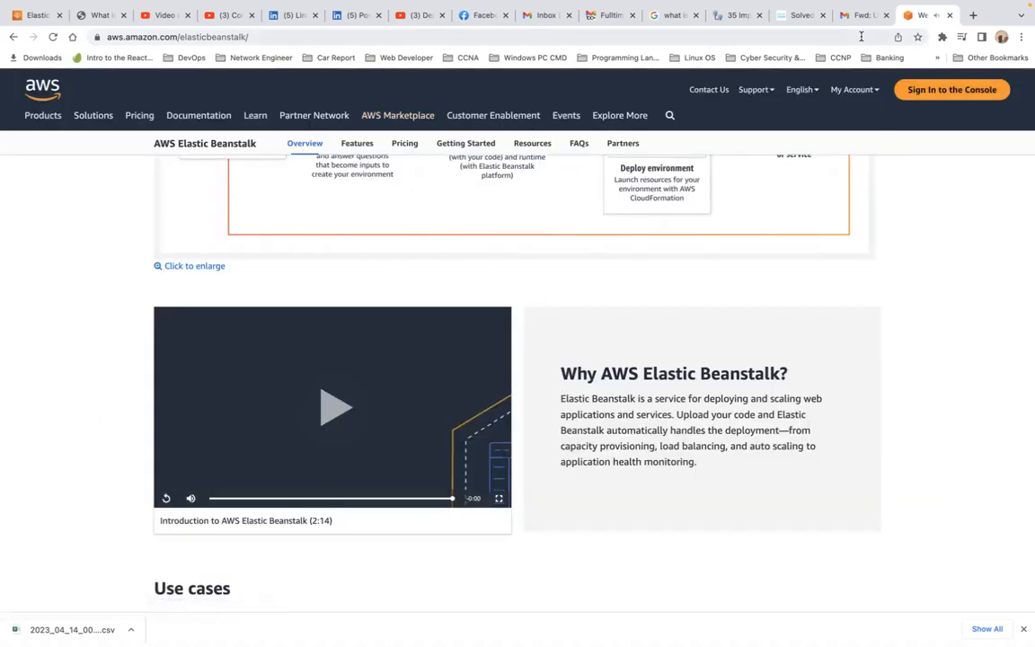
# - Return to the web app creation form in the AWS console and name the application Test-Dev-beanstalk
pyautogui.click(38, 15)
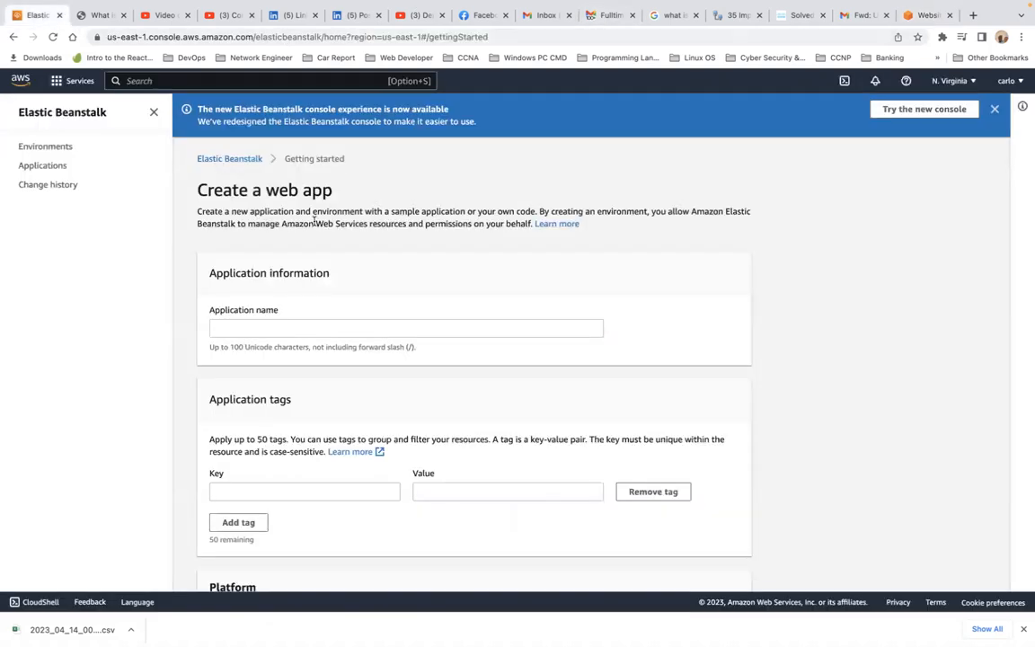
pyautogui.click(418, 331)
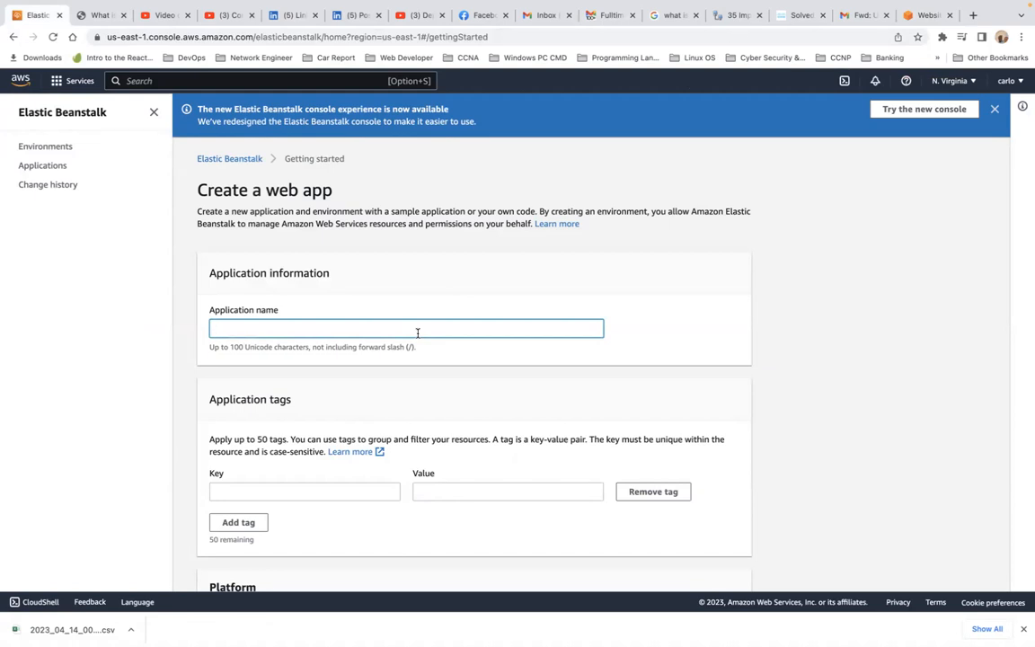
pyautogui.write('Telst')
pyautogui.press('BackSpace')
pyautogui.press('BackSpace')
pyautogui.press('BackSpace')
pyautogui.write('st-Dev-beanstalk')
# - Choose Java as the platform and create the application with the sample code
pyautogui.scroll(-8, 379, 409)
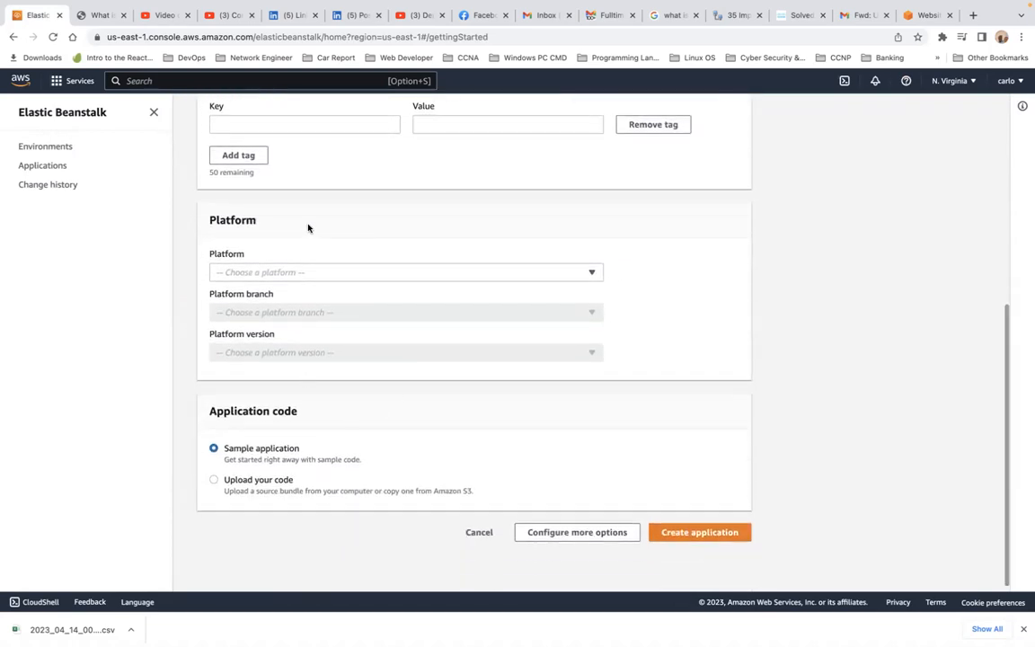
pyautogui.click(359, 275)
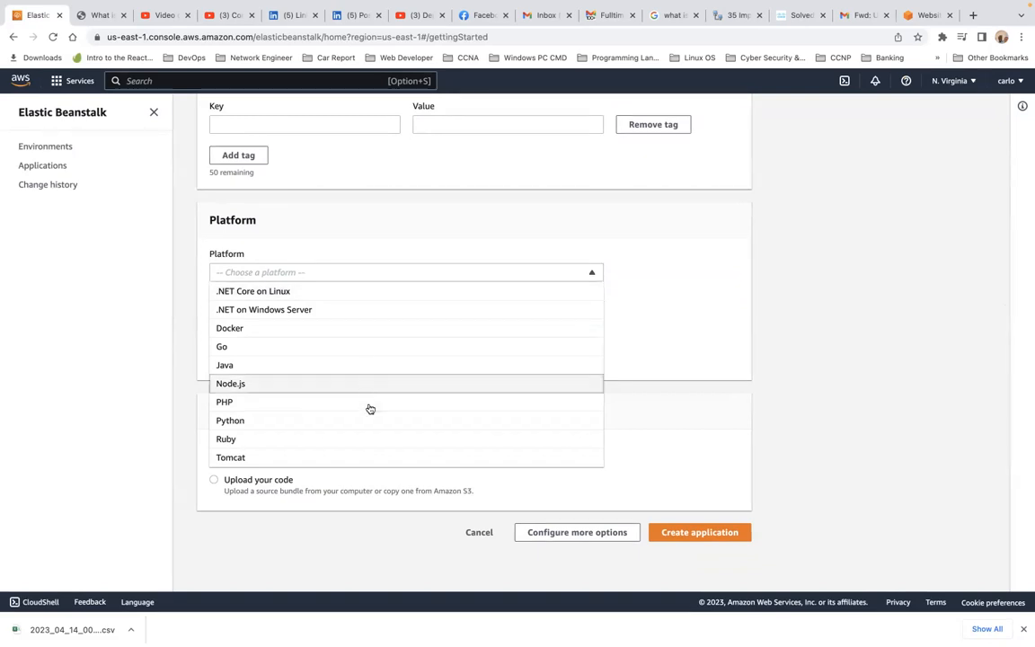
pyautogui.scroll(-1, 369, 409)
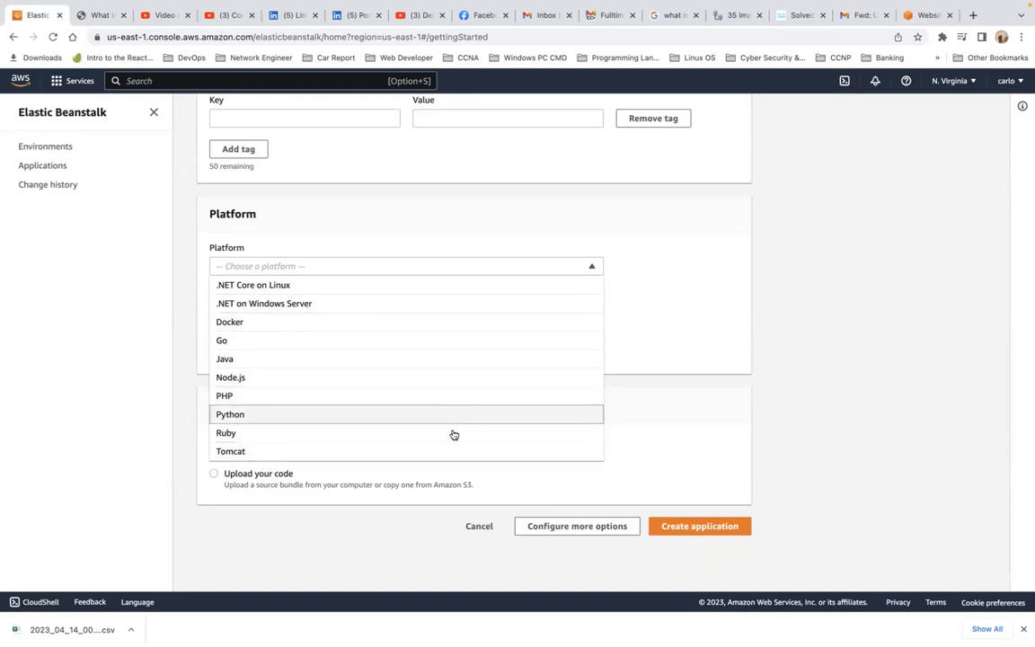
pyautogui.click(462, 359)
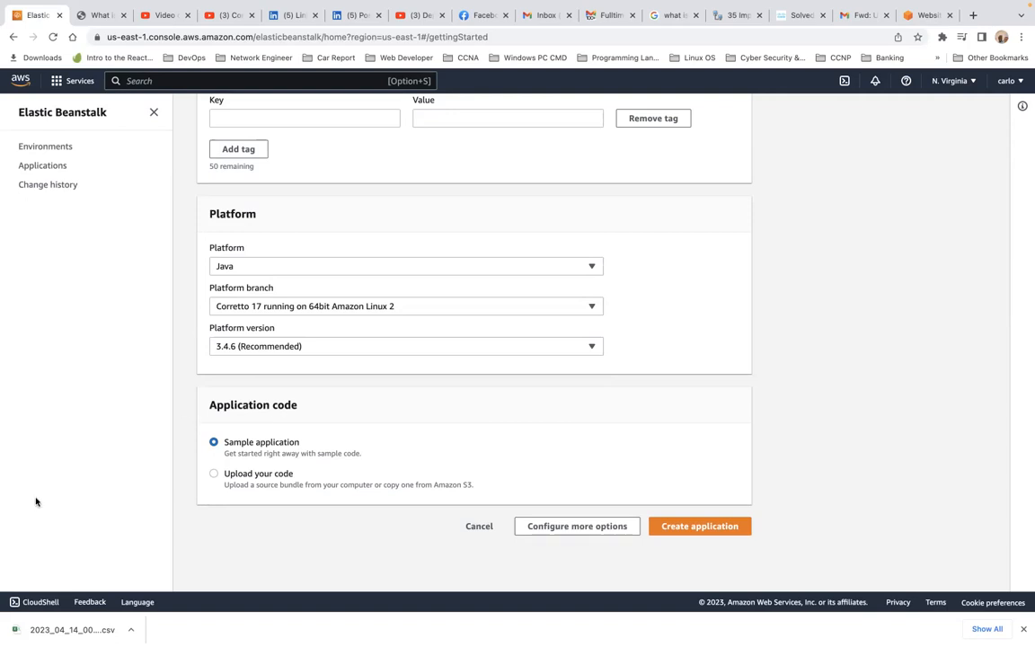
pyautogui.click(672, 536)
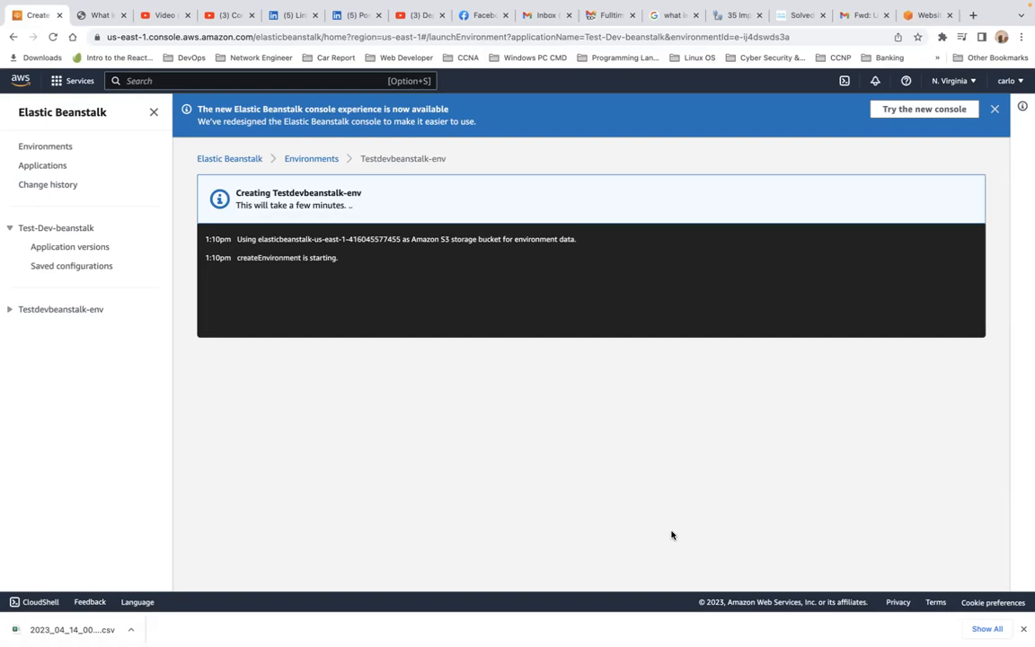
# - Review the AWS Elastic Beanstalk product page and check the environment's creation progress in the console
pyautogui.moveTo(918, 24)
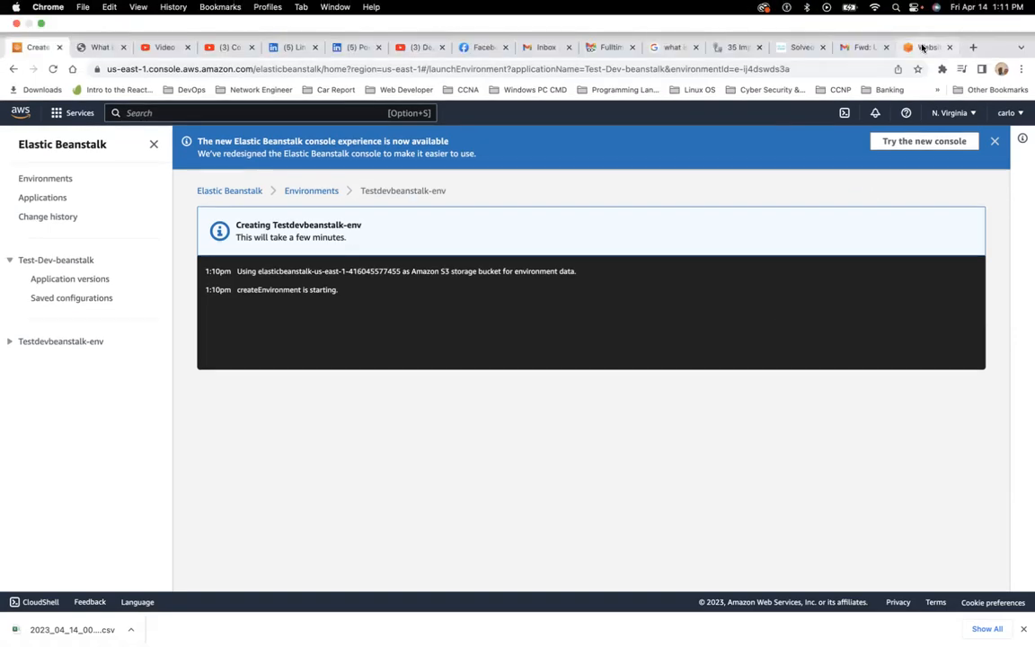
pyautogui.click(922, 47)
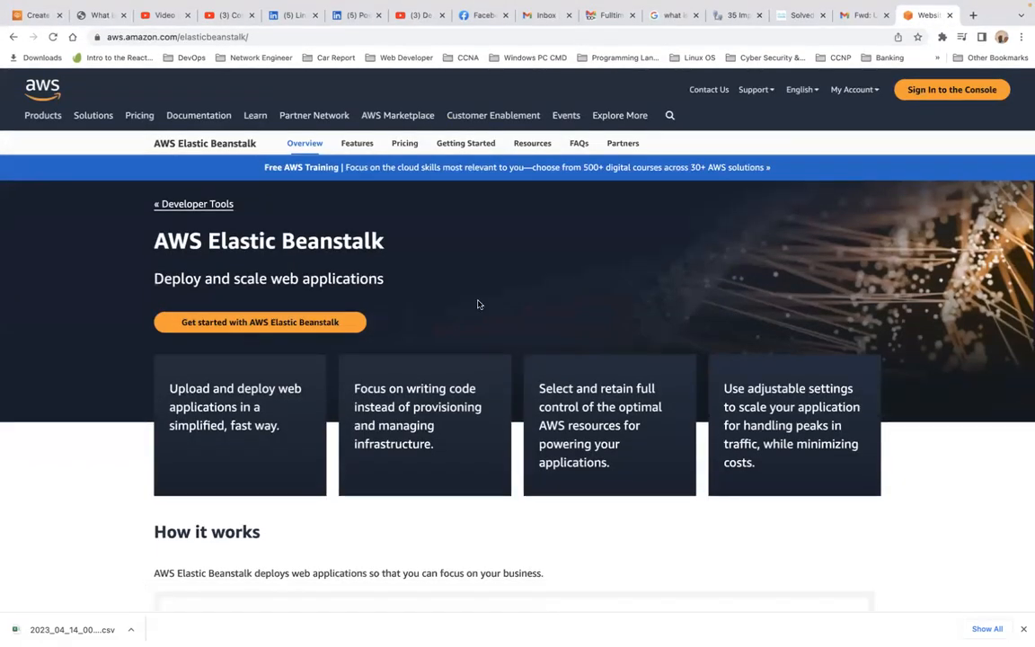
pyautogui.scroll(-2, 478, 304)
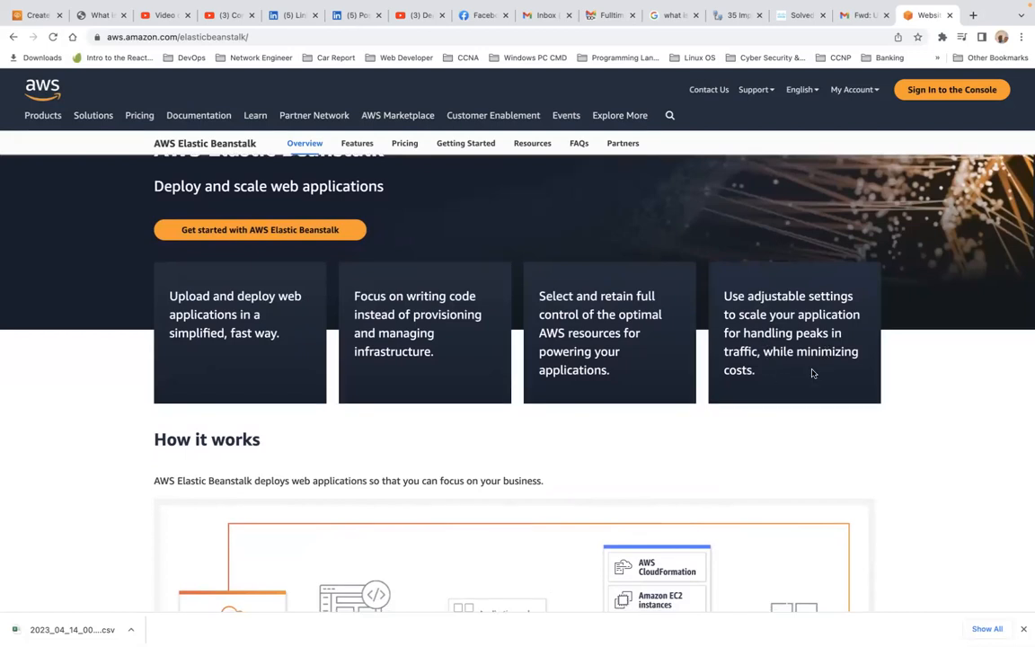
pyautogui.scroll(-5, 812, 373)
pyautogui.scroll(-5, 813, 373)
pyautogui.scroll(4, 812, 373)
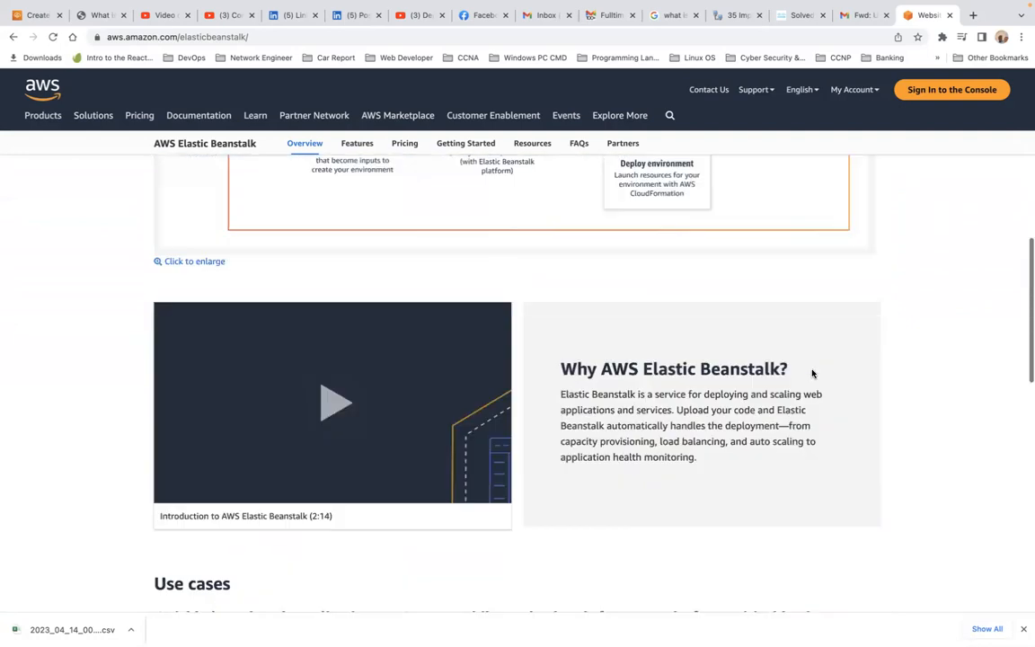
pyautogui.scroll(3, 812, 373)
pyautogui.click(36, 15)
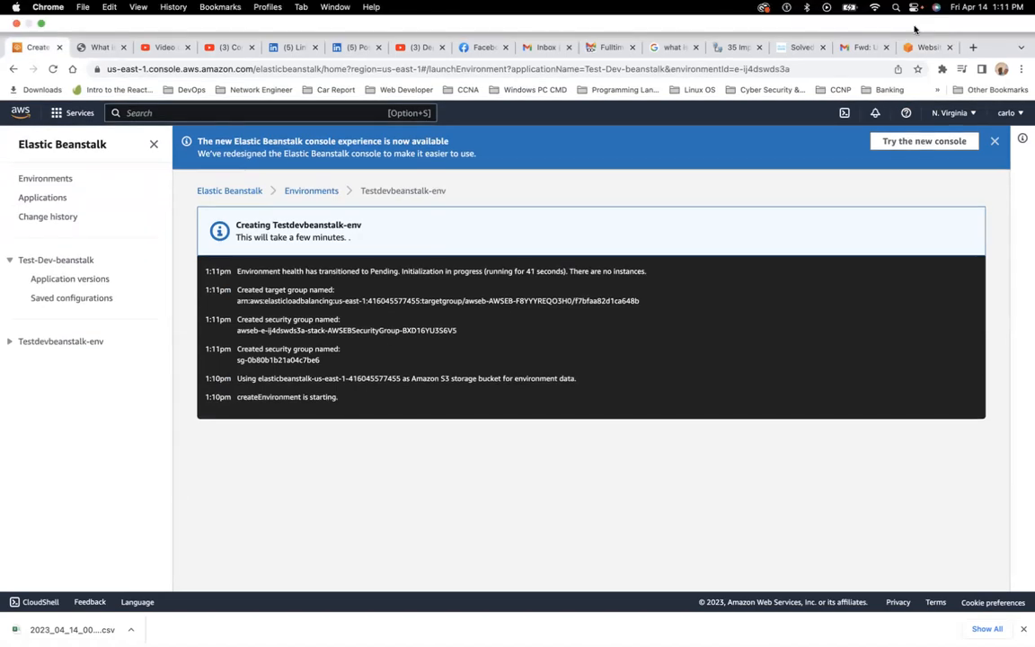
pyautogui.click(924, 47)
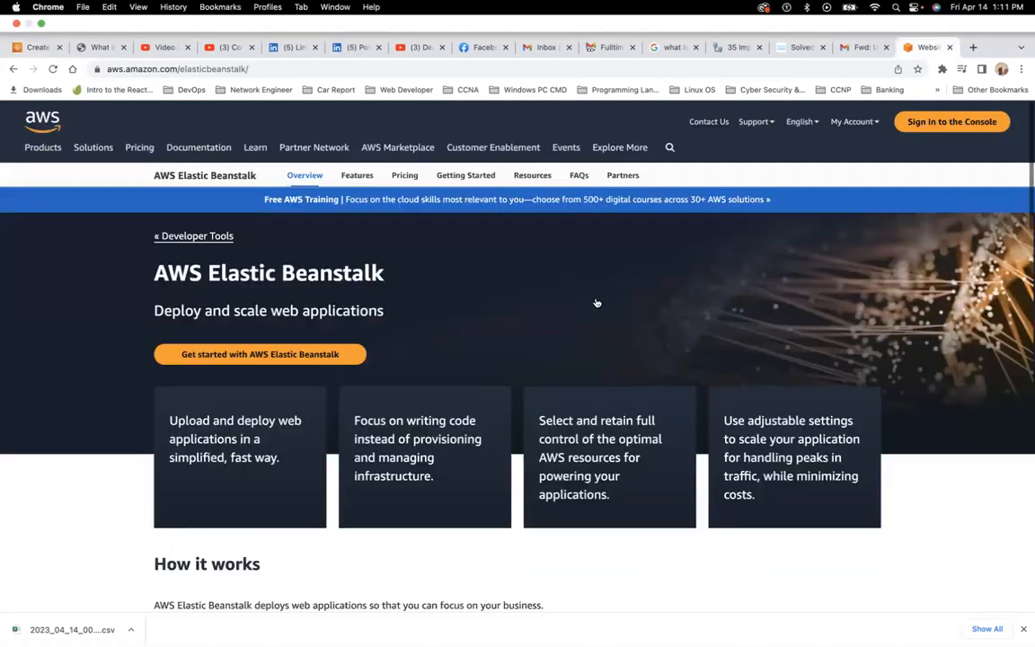
# - Review the How it works diagram on the Elastic Beanstalk product page and check the environment's creation log in the console
pyautogui.scroll(-10, 621, 398)
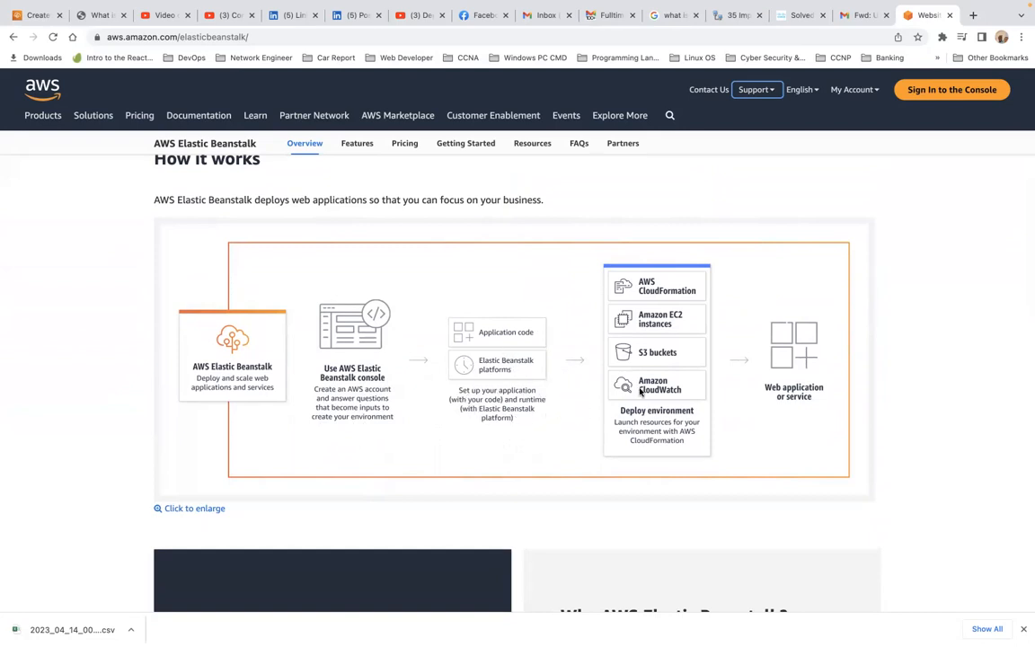
pyautogui.scroll(-2, 600, 400)
pyautogui.scroll(-5, 666, 443)
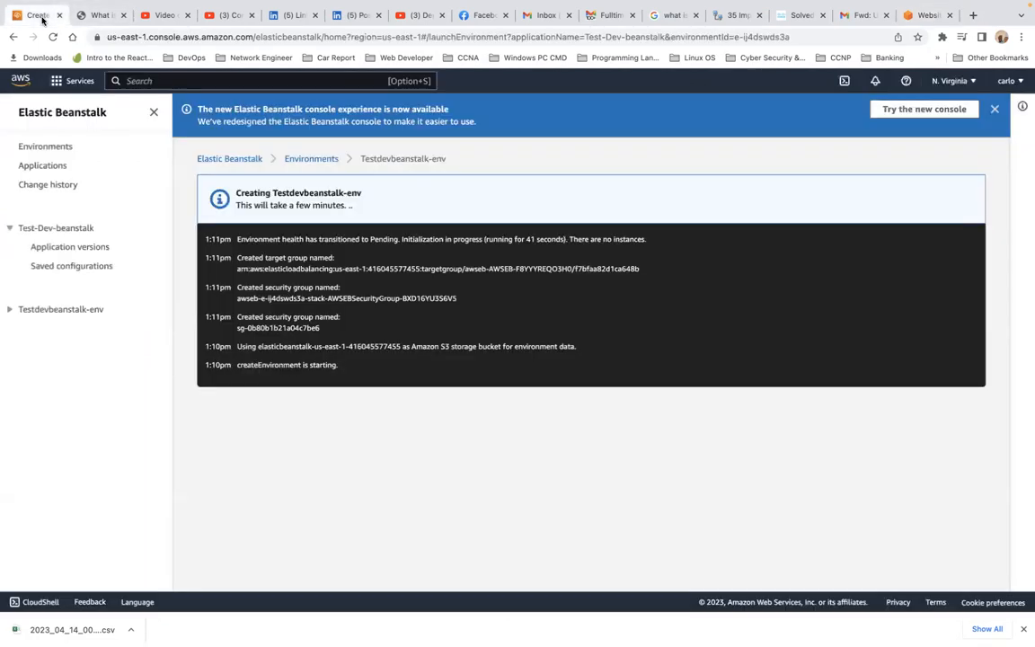
pyautogui.click(36, 16)
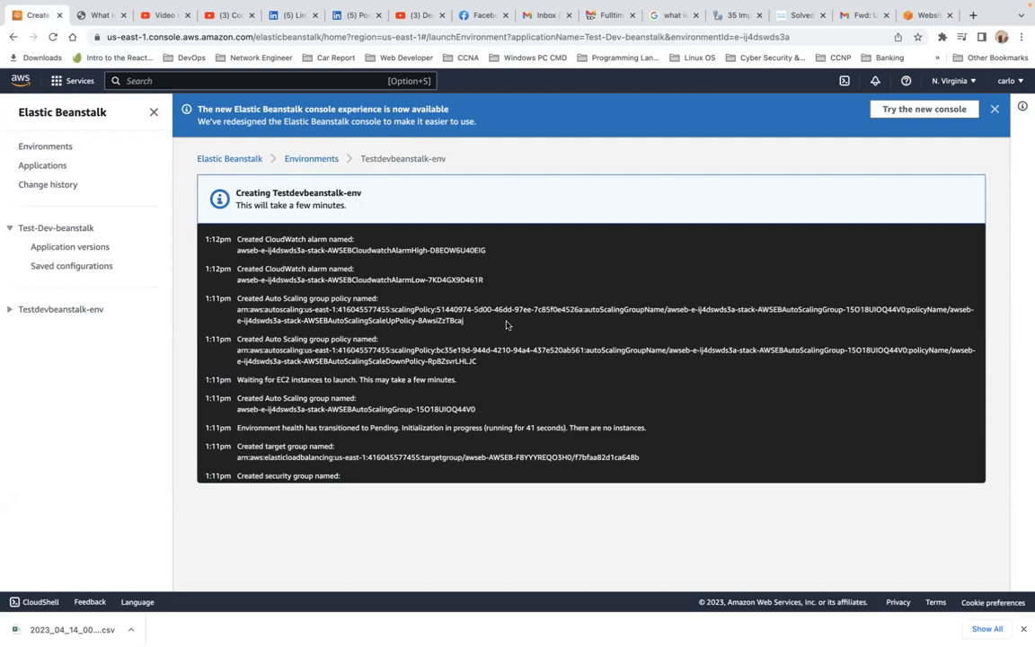
# - Find the CloudFormation service, inspect the stack info of the Elastic Beanstalk environment's stack, and return to the stack list
pyautogui.click(166, 81)
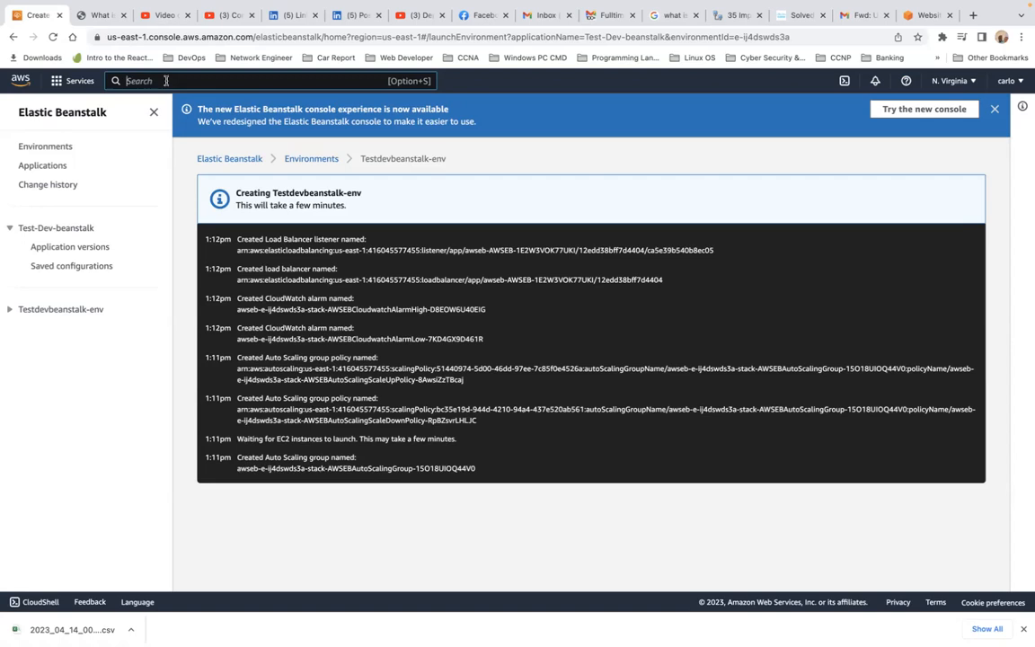
pyautogui.write('cloud')
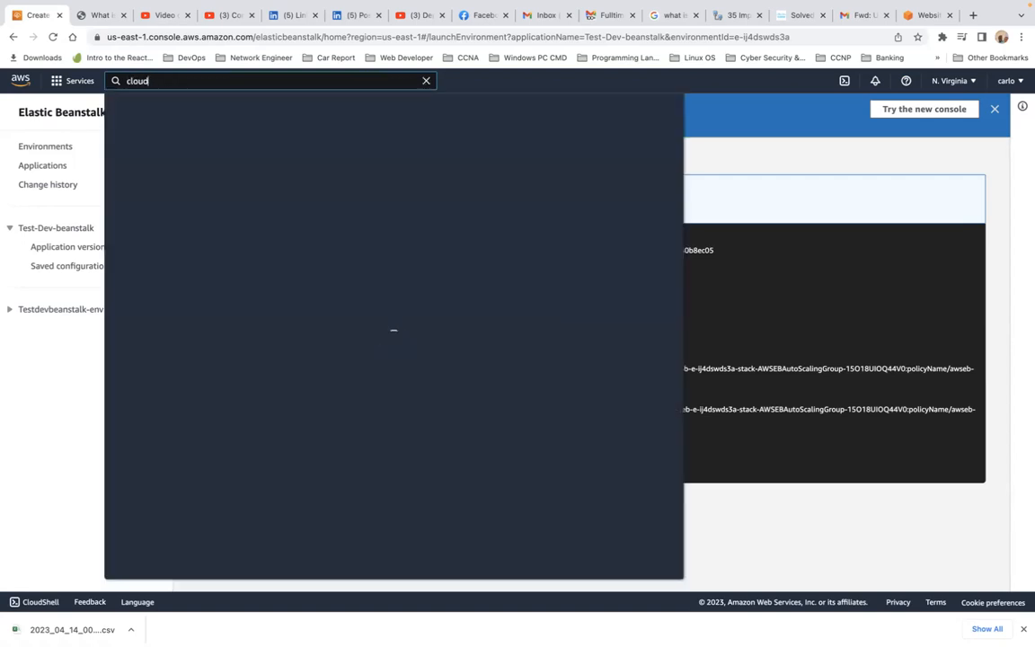
pyautogui.write('form')
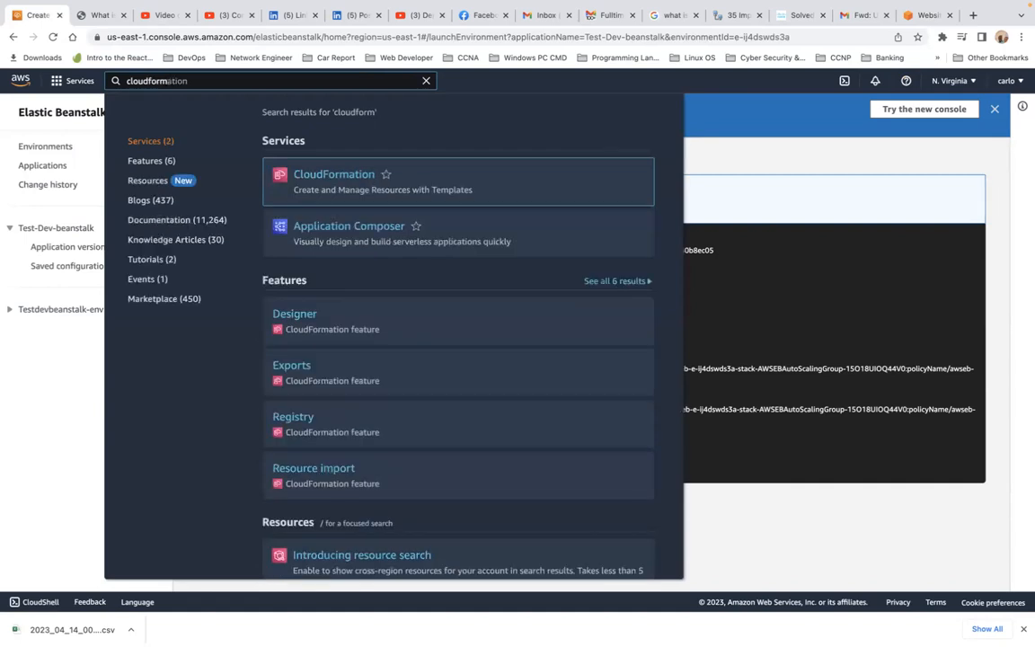
pyautogui.click(301, 177)
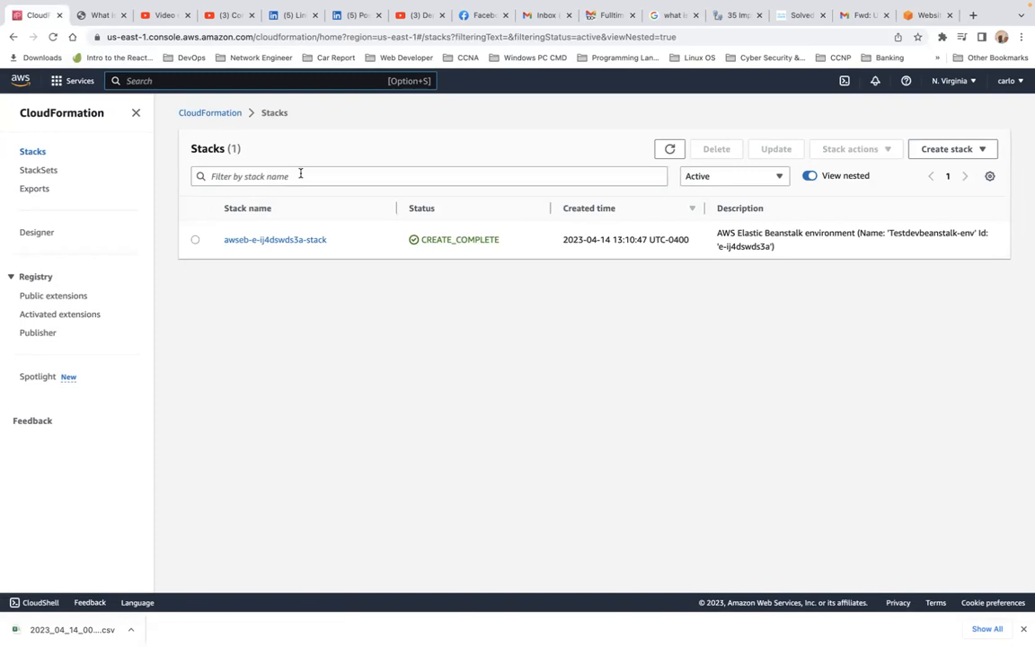
pyautogui.click(276, 240)
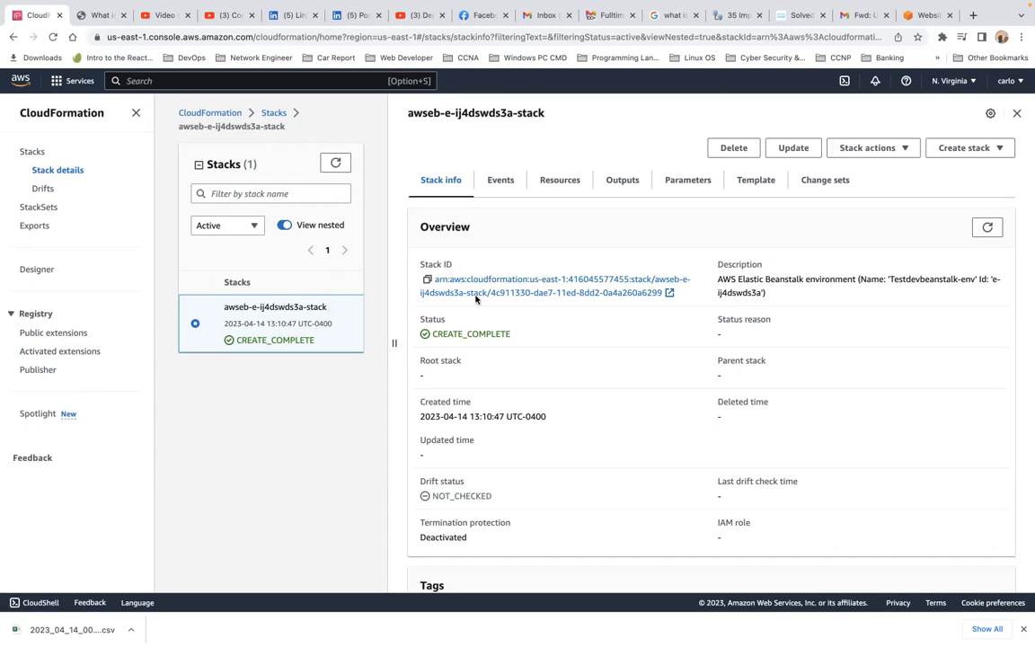
pyautogui.moveTo(40, 7)
pyautogui.click(40, 153)
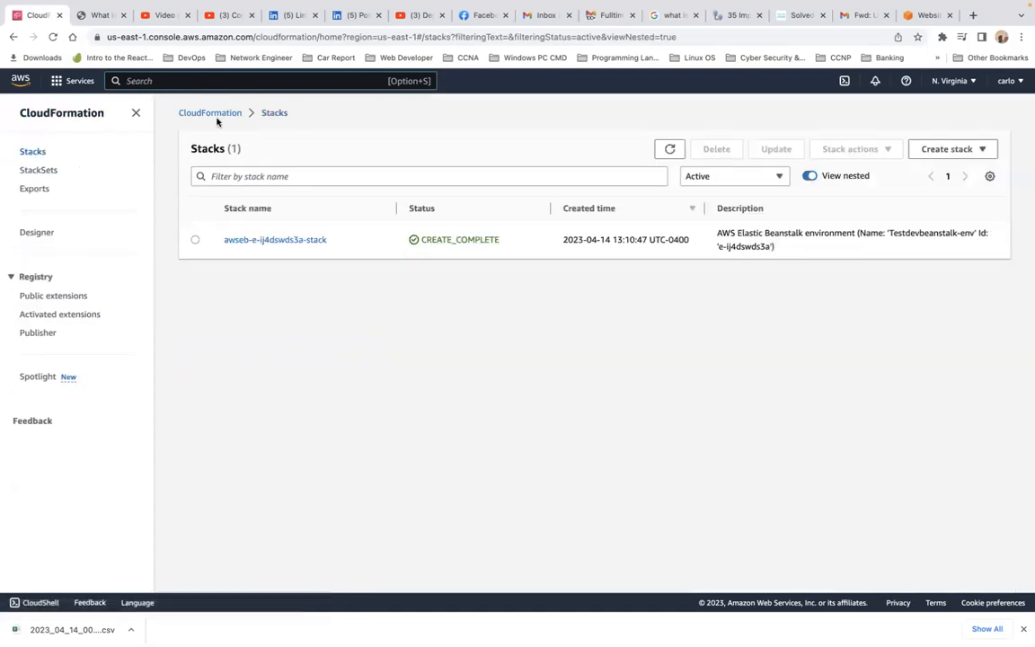
# - Find the Elastic Beanstalk service and open the Testdevbeanstalk-env environment
pyautogui.click(214, 81)
pyautogui.click(214, 80)
pyautogui.write('elastic')
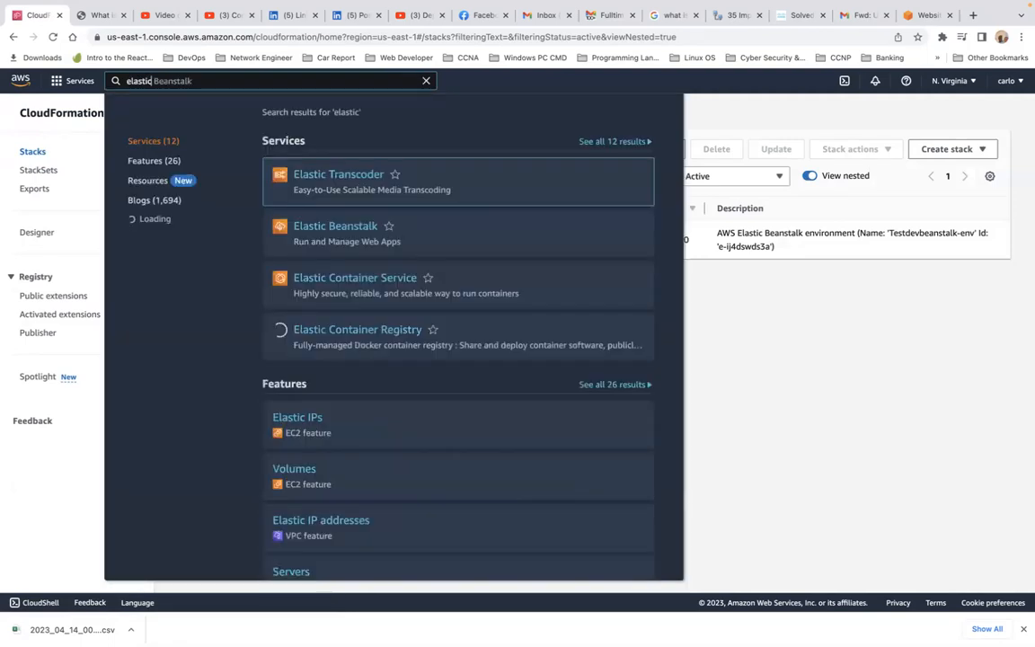
pyautogui.click(307, 228)
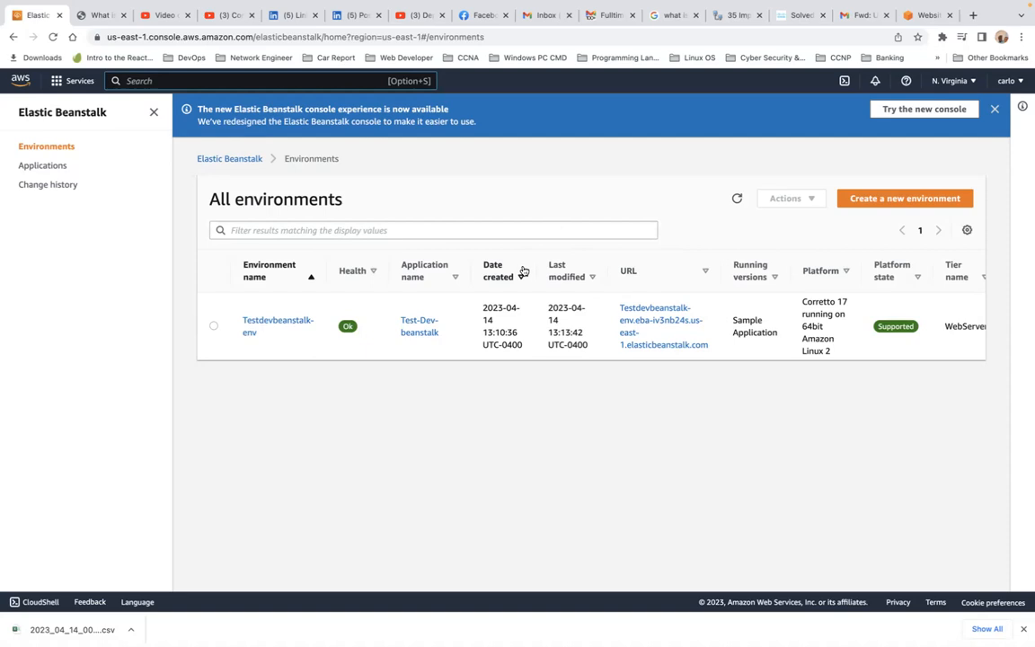
pyautogui.click(294, 320)
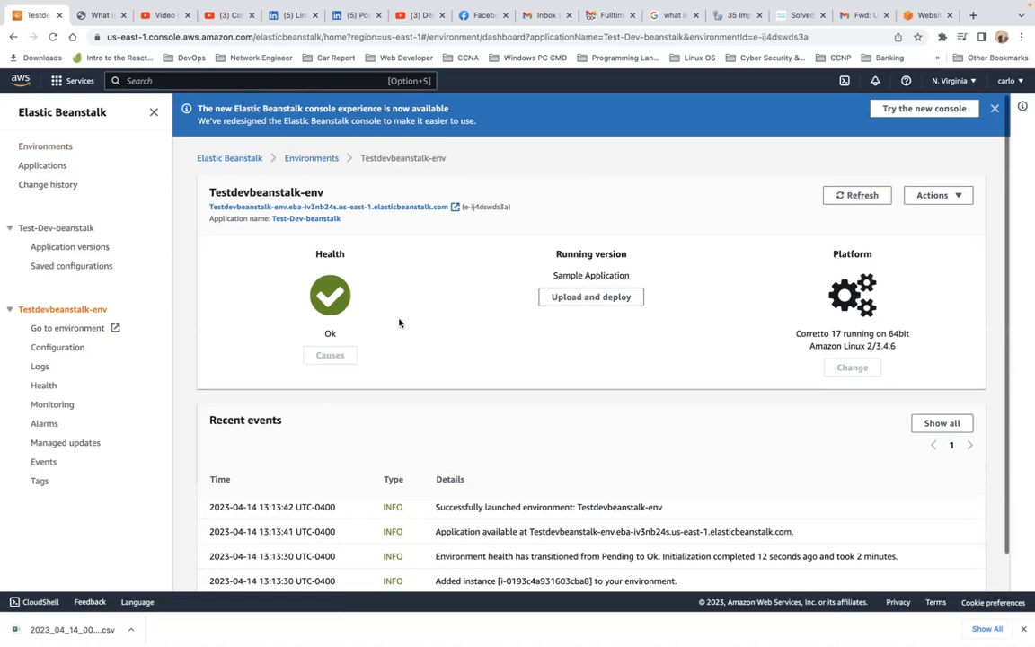
# - Review the environment's health and recent events, and open the deployed sample application through the environment's URL
pyautogui.scroll(-1, 399, 322)
pyautogui.scroll(1, 399, 323)
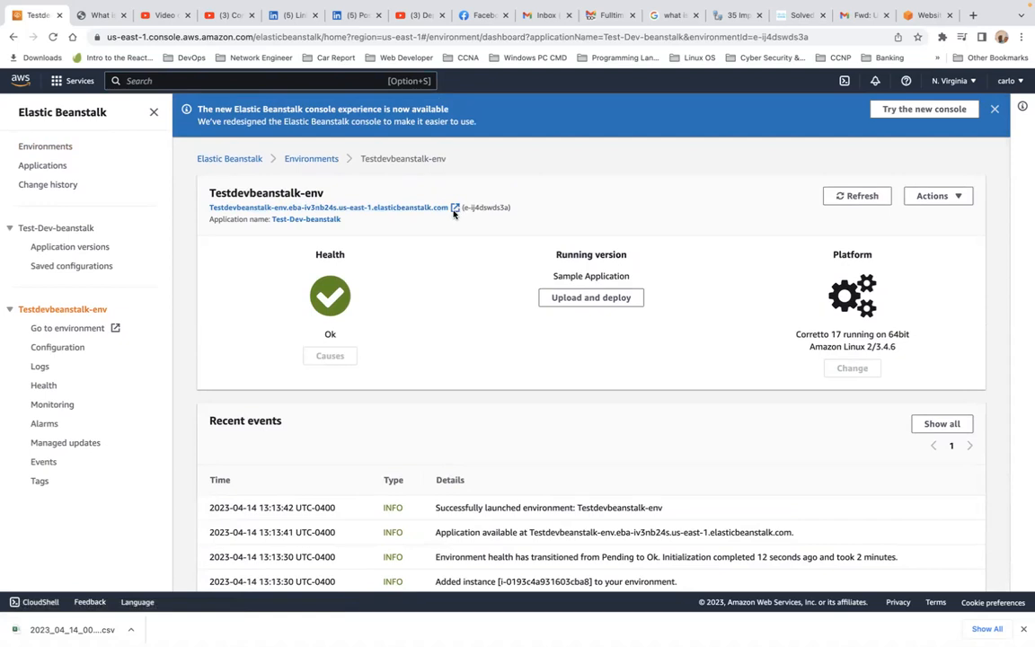
pyautogui.click(319, 209)
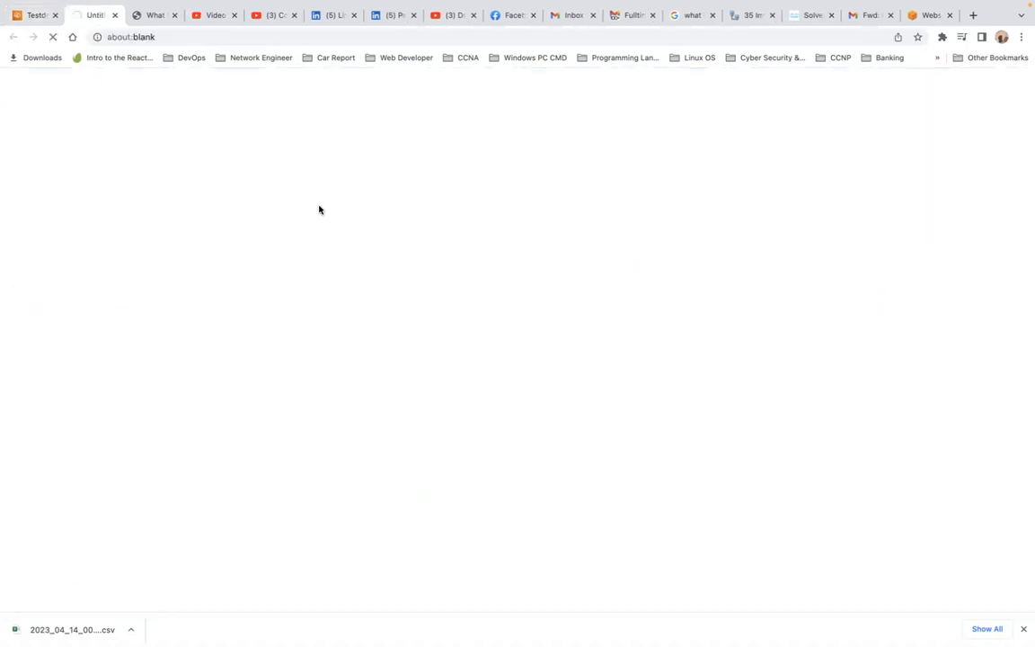
pyautogui.click(387, 319)
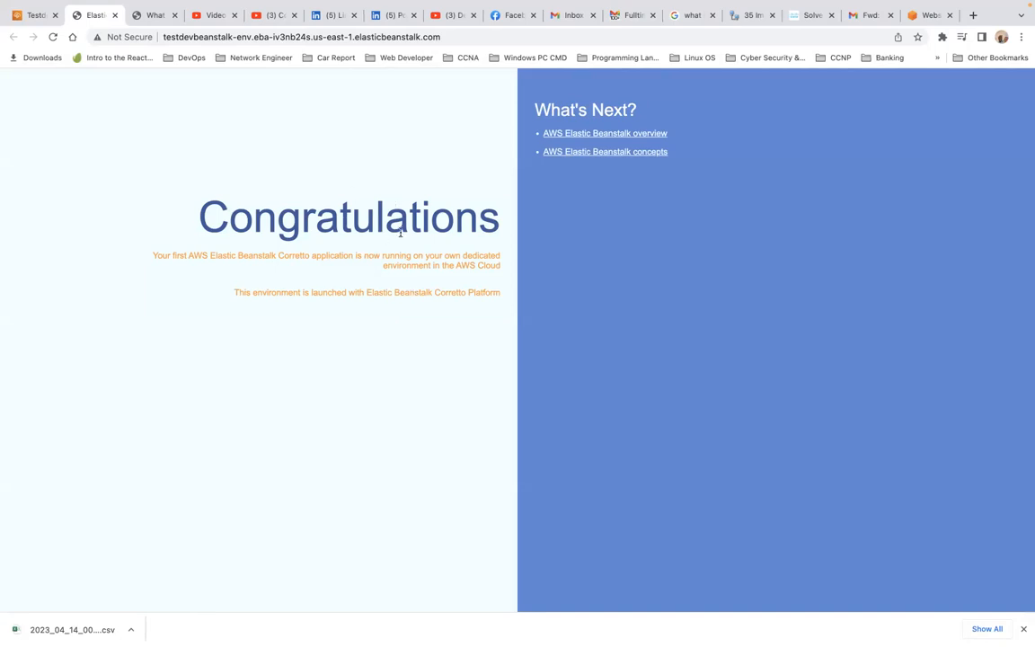
# - Go to EC2 in the AWS console, list the running instances and select the Testdevbeanstalk-env instance
pyautogui.click(33, 17)
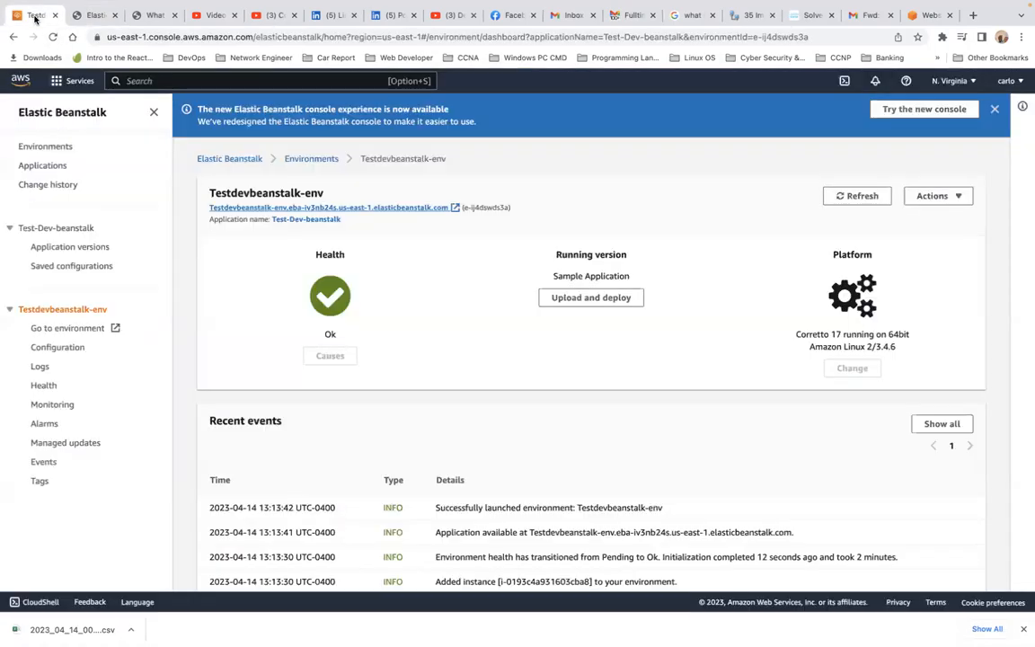
pyautogui.click(158, 81)
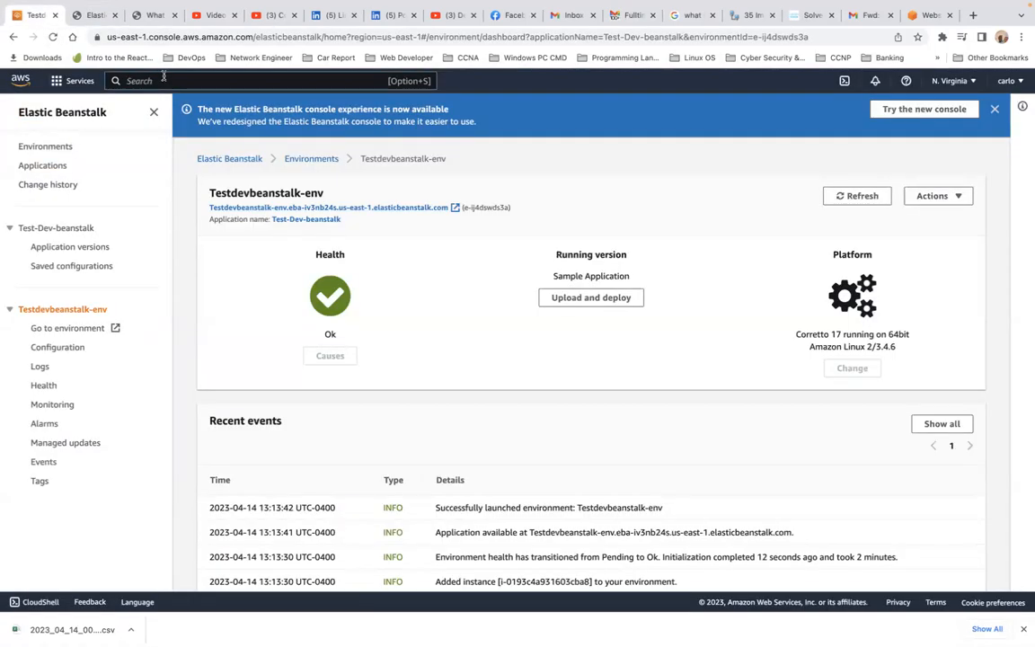
pyautogui.write('ec2')
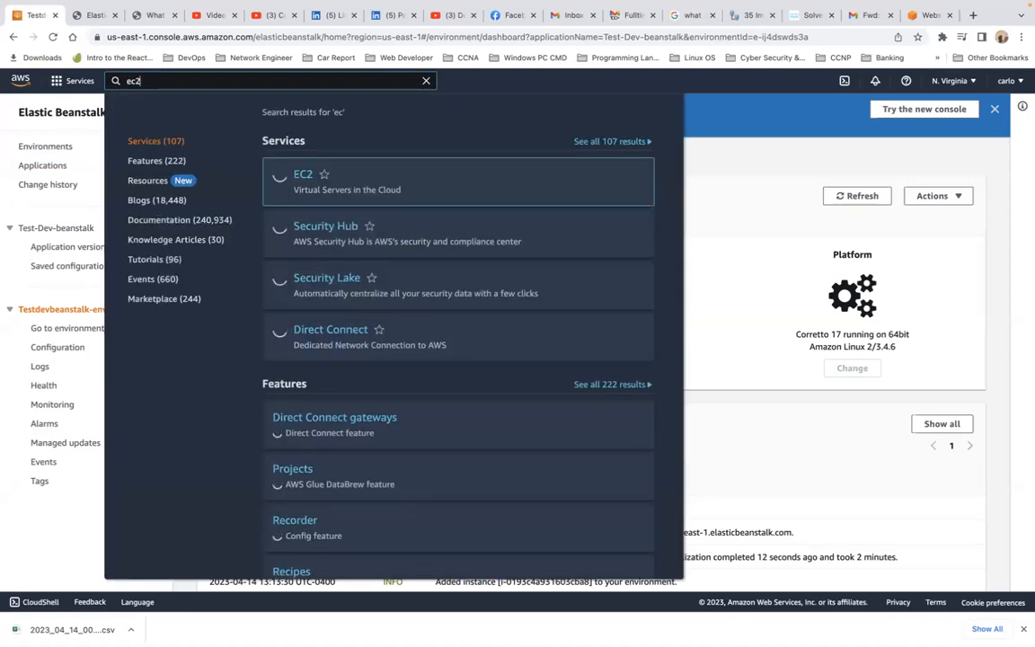
pyautogui.click(302, 175)
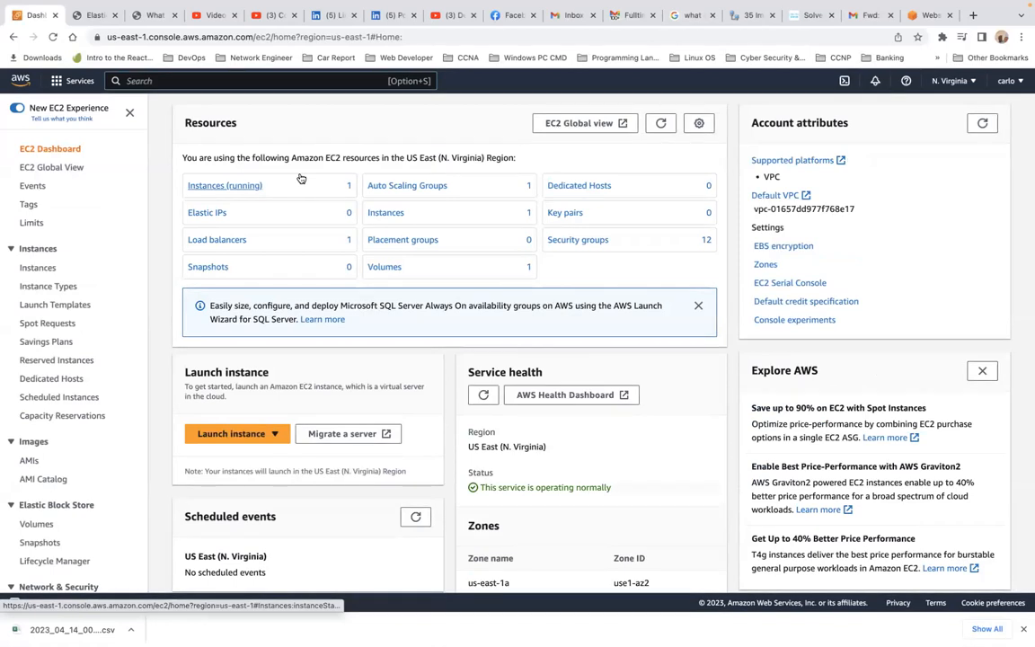
pyautogui.click(224, 187)
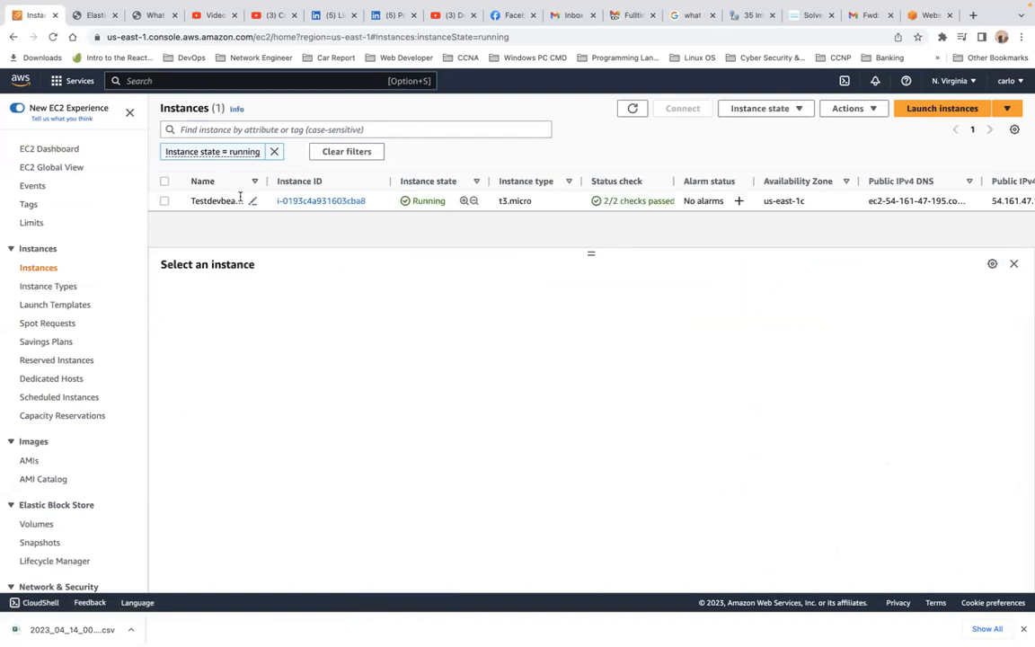
pyautogui.click(163, 201)
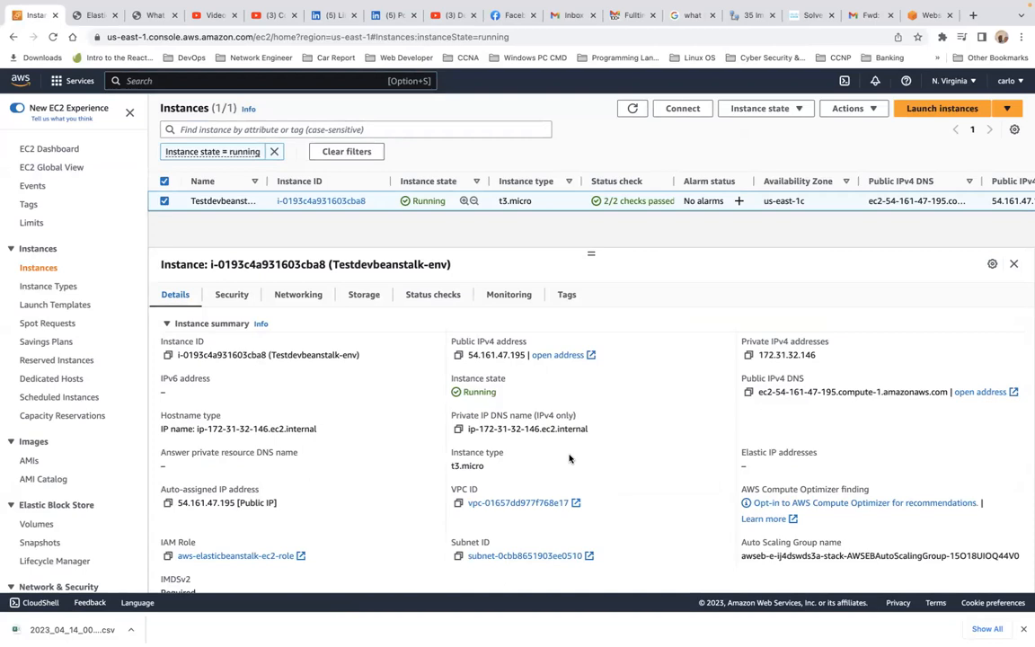
# - Copy the instance's public IPv4 address, try to open the site at that address, and go back to the deployed application's page
pyautogui.scroll(-2, 570, 457)
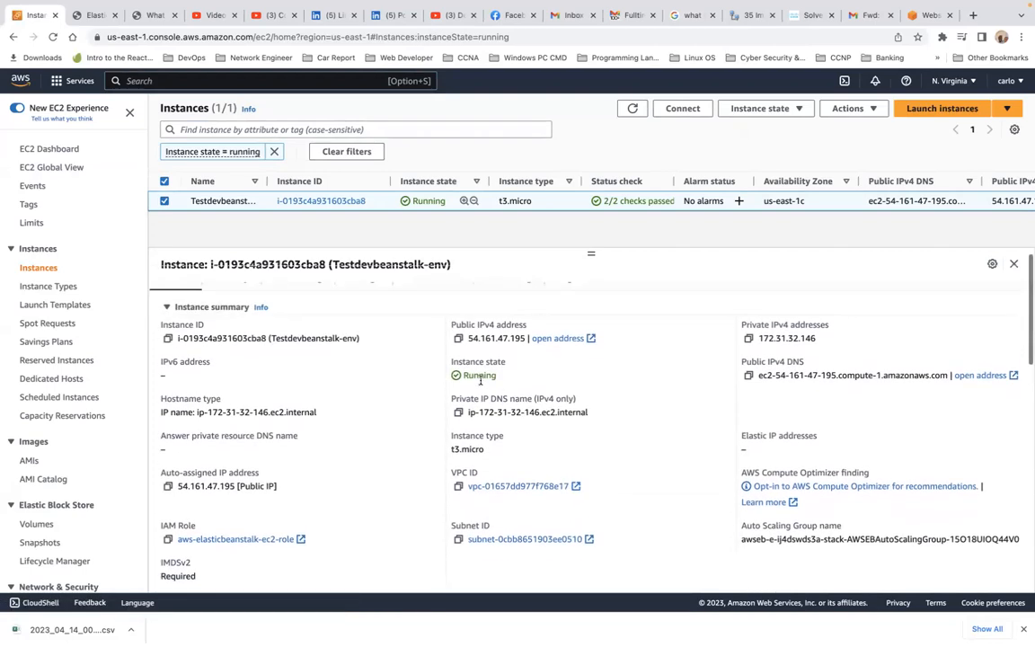
pyautogui.scroll(1, 480, 380)
pyautogui.click(458, 355)
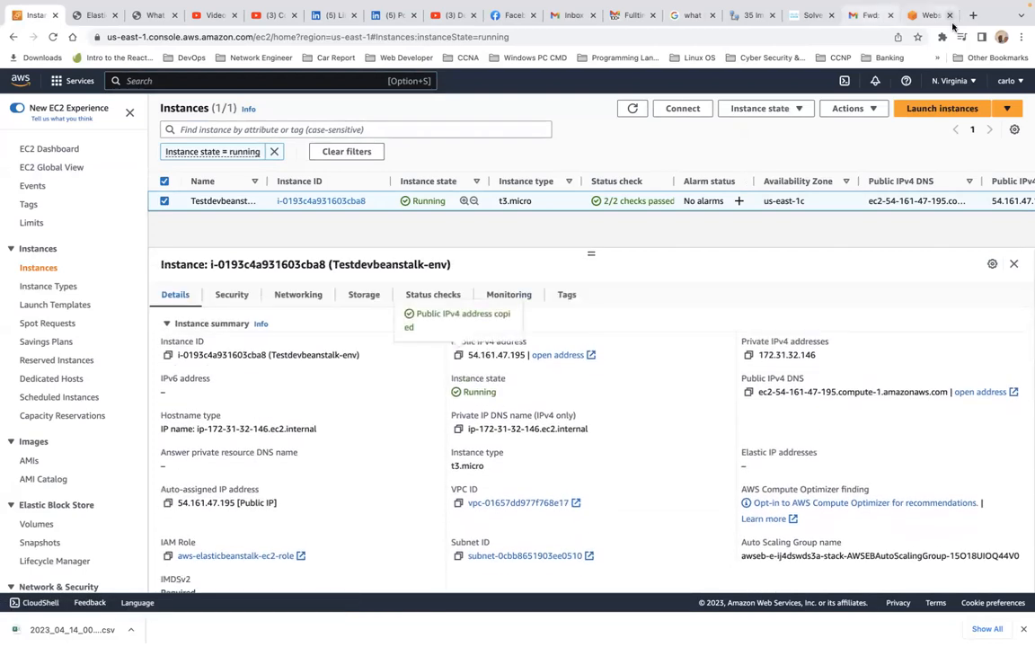
pyautogui.click(973, 16)
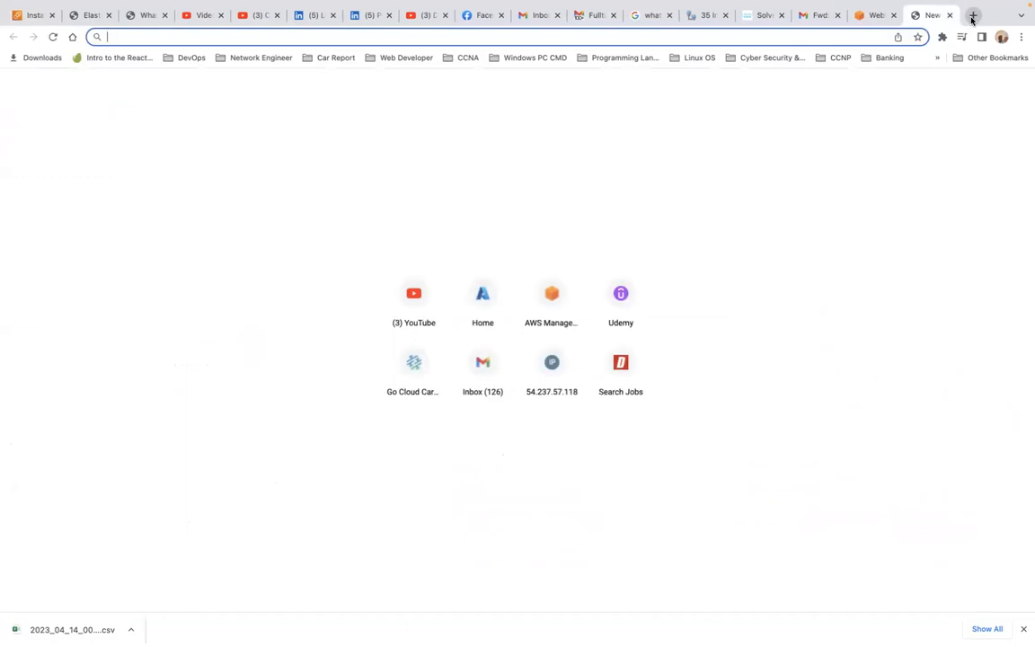
pyautogui.hotkey('ctrl', 'v')
pyautogui.press('Return')
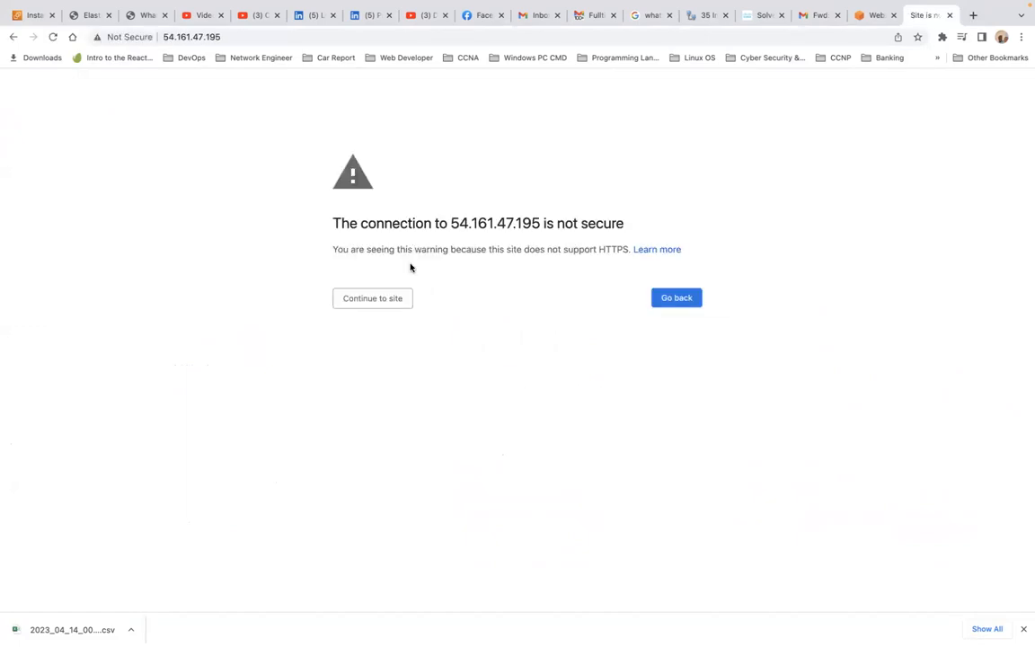
pyautogui.click(383, 300)
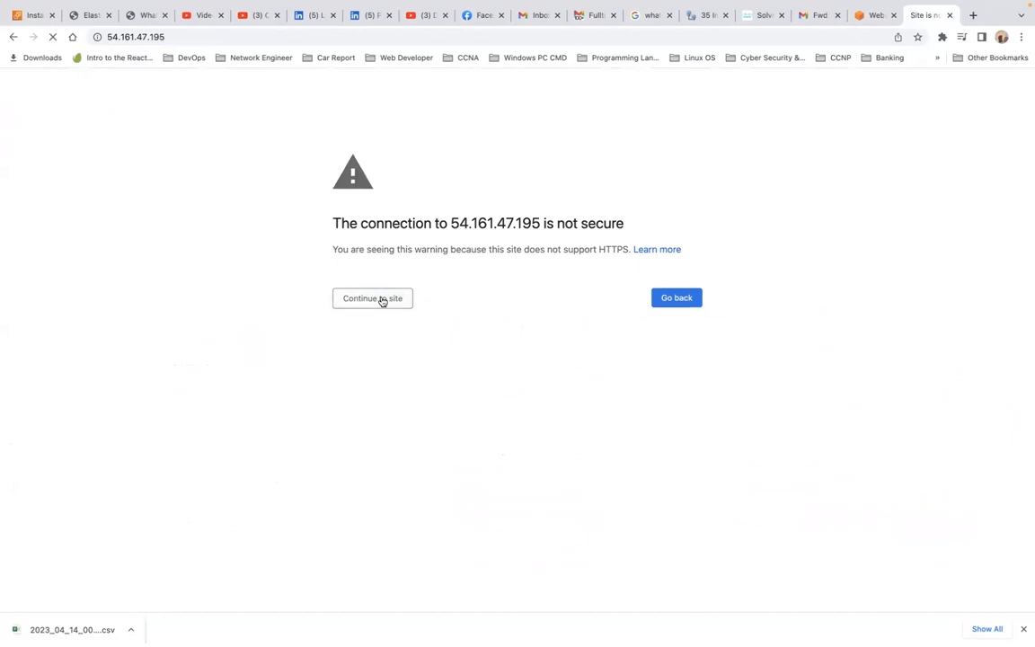
pyautogui.click(96, 15)
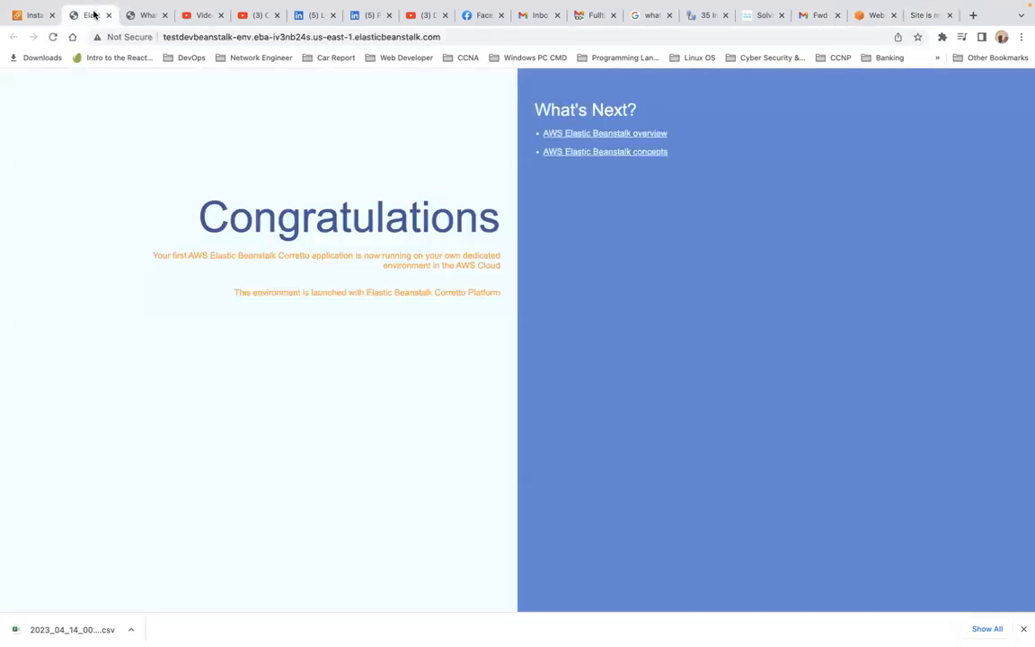
# - Return to the EC2 console and look through the security groups and Elastic IP addresses
pyautogui.click(34, 17)
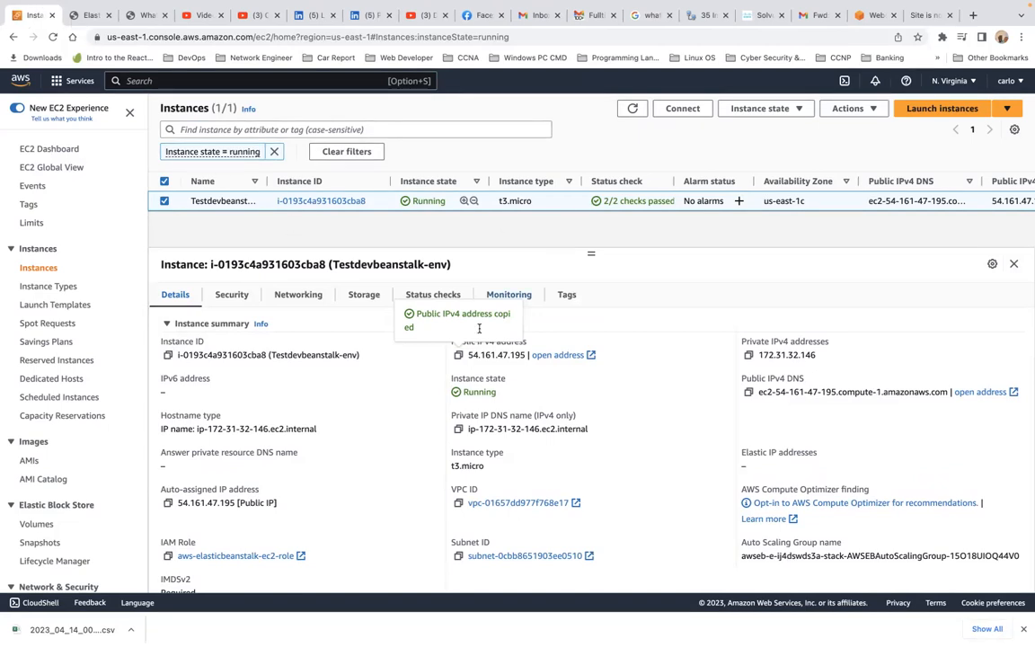
pyautogui.scroll(-4, 101, 419)
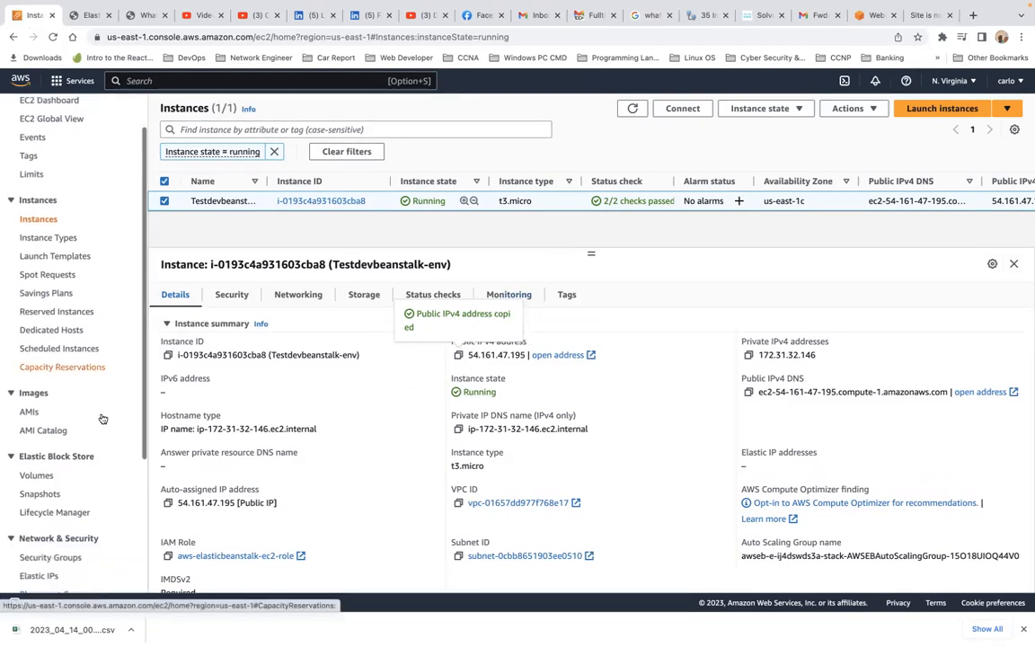
pyautogui.click(58, 447)
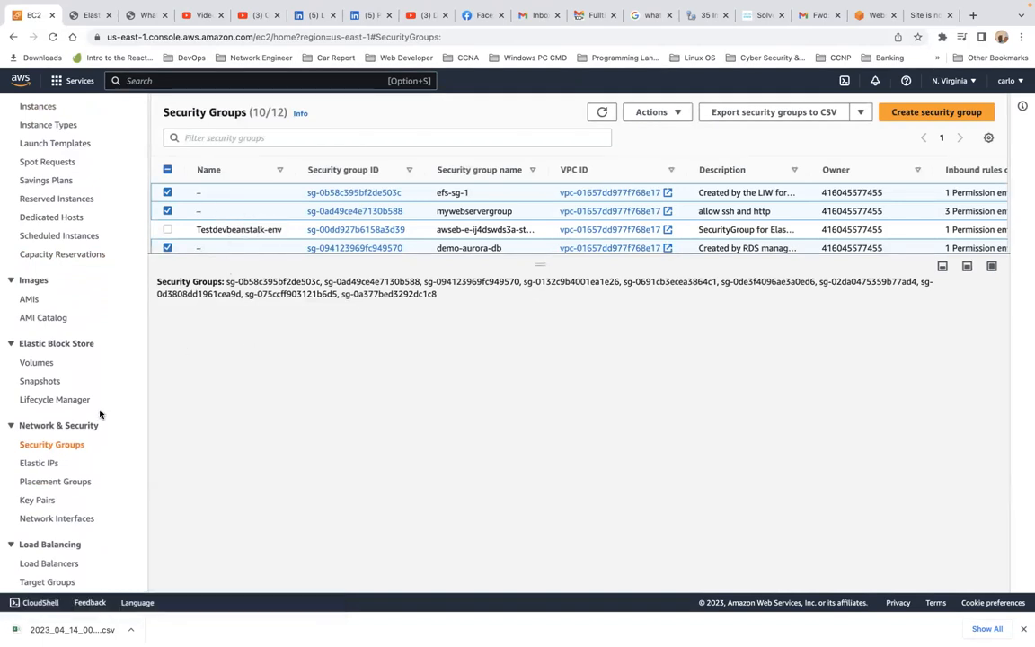
pyautogui.click(45, 463)
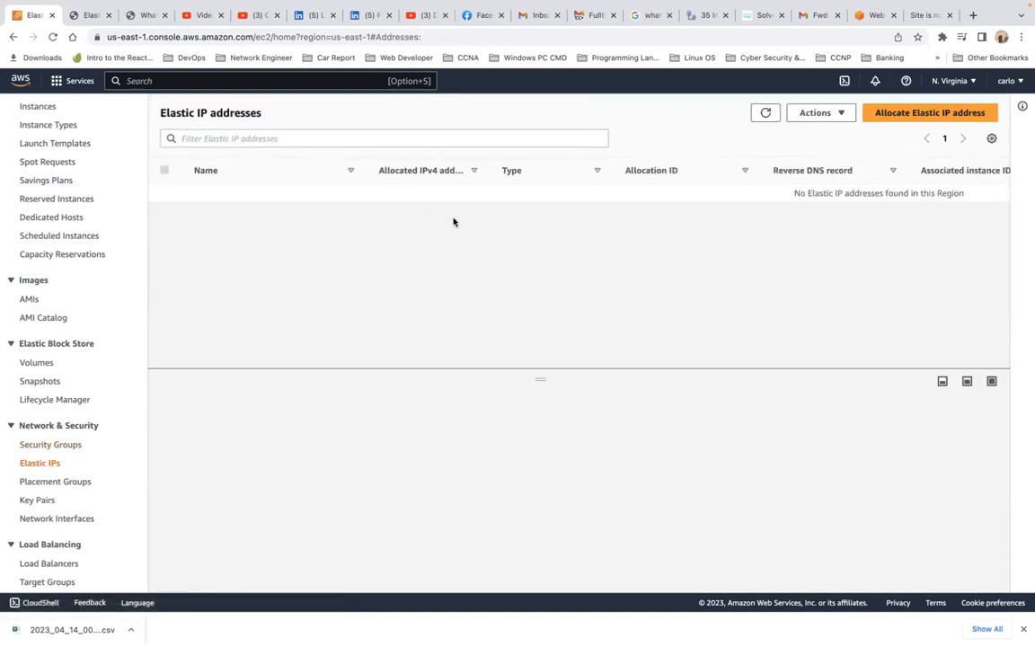
# - Reload the Elastic IP addresses page and open the list of EC2 load balancers
pyautogui.click(53, 37)
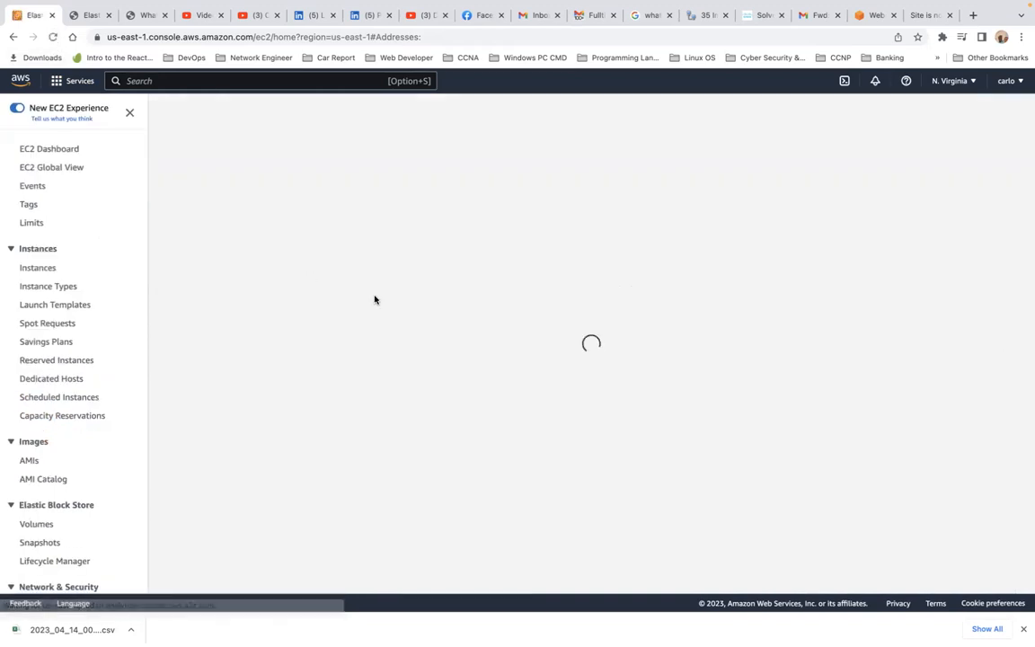
pyautogui.scroll(-2, 56, 432)
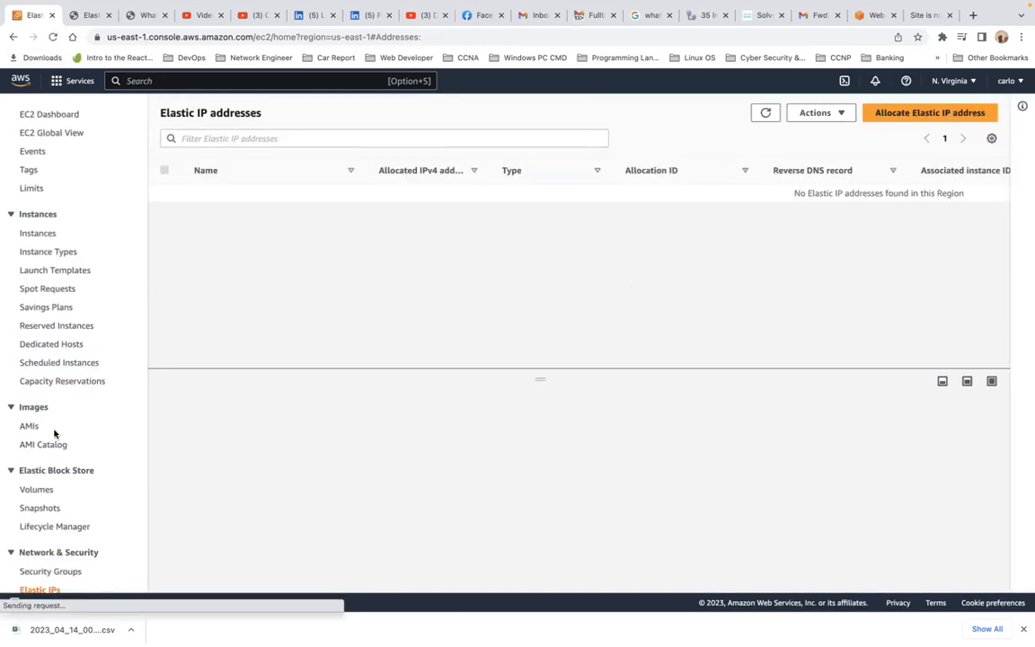
pyautogui.scroll(-3, 54, 434)
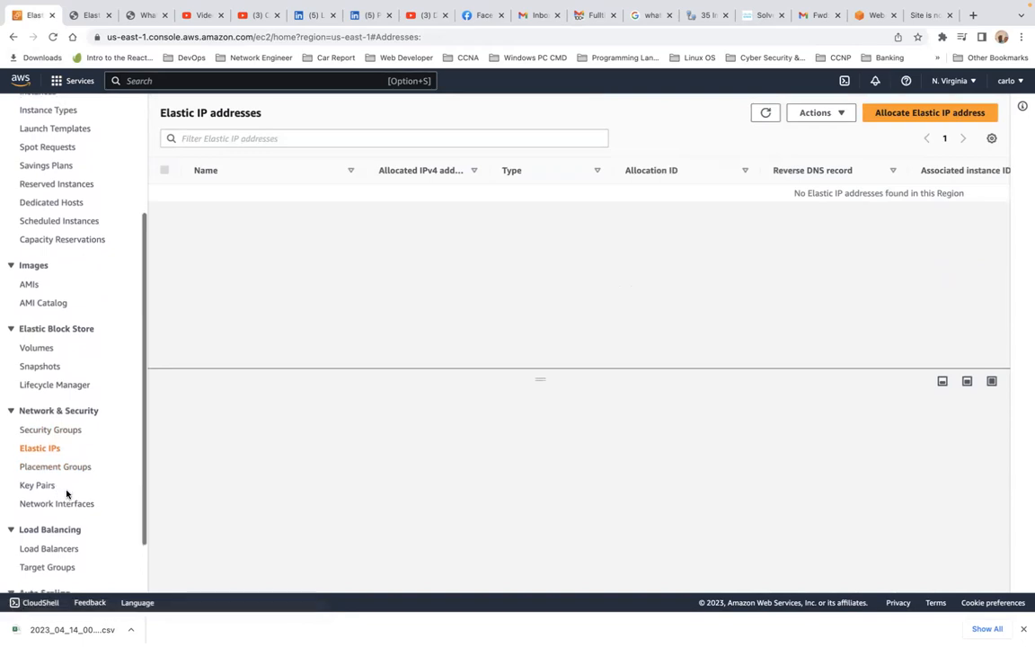
pyautogui.click(52, 512)
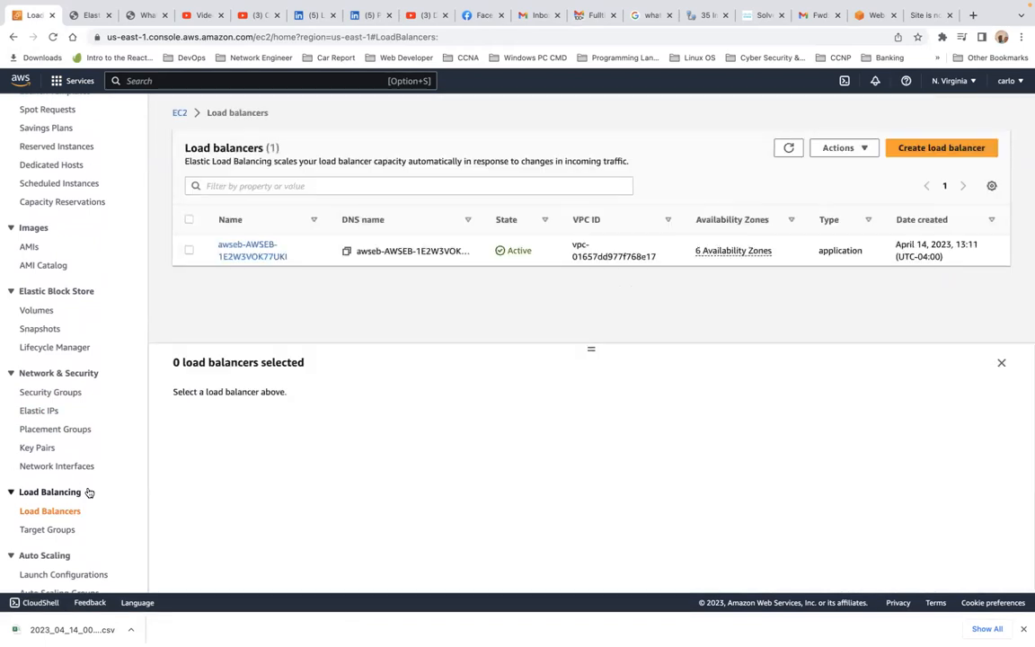
# - Open the Elastic Beanstalk load balancer and review its details, availability zones and listeners
pyautogui.click(253, 251)
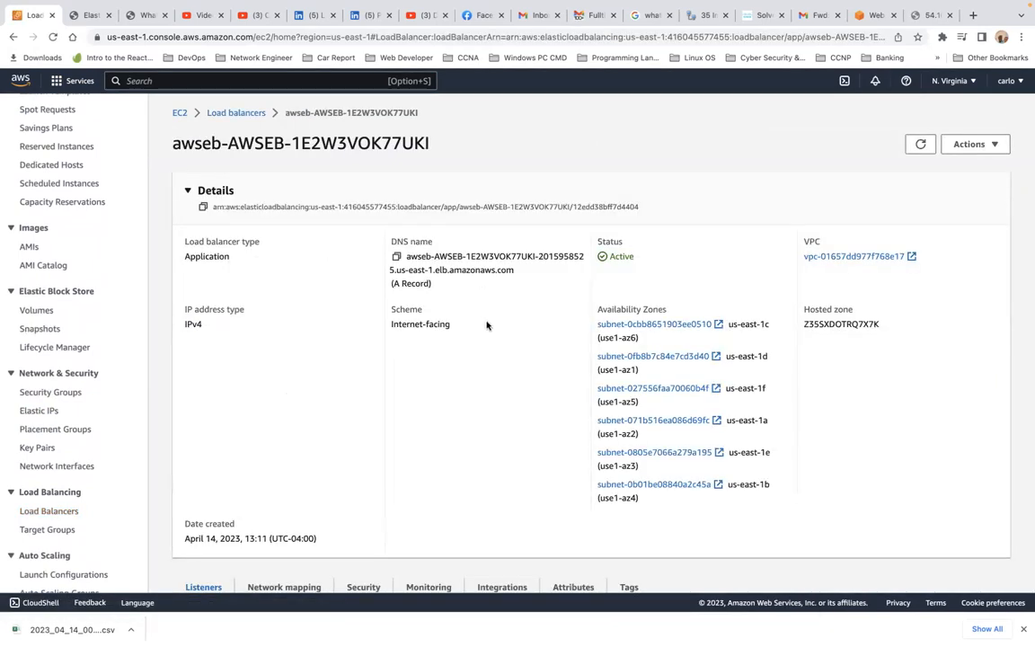
pyautogui.scroll(-2, 474, 430)
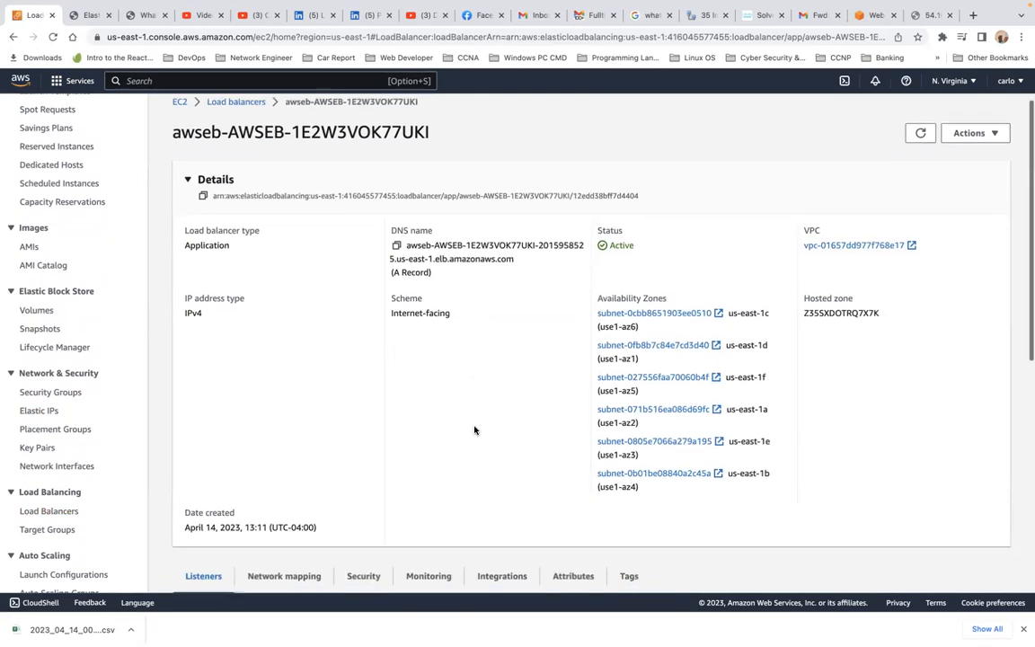
pyautogui.scroll(-1, 475, 430)
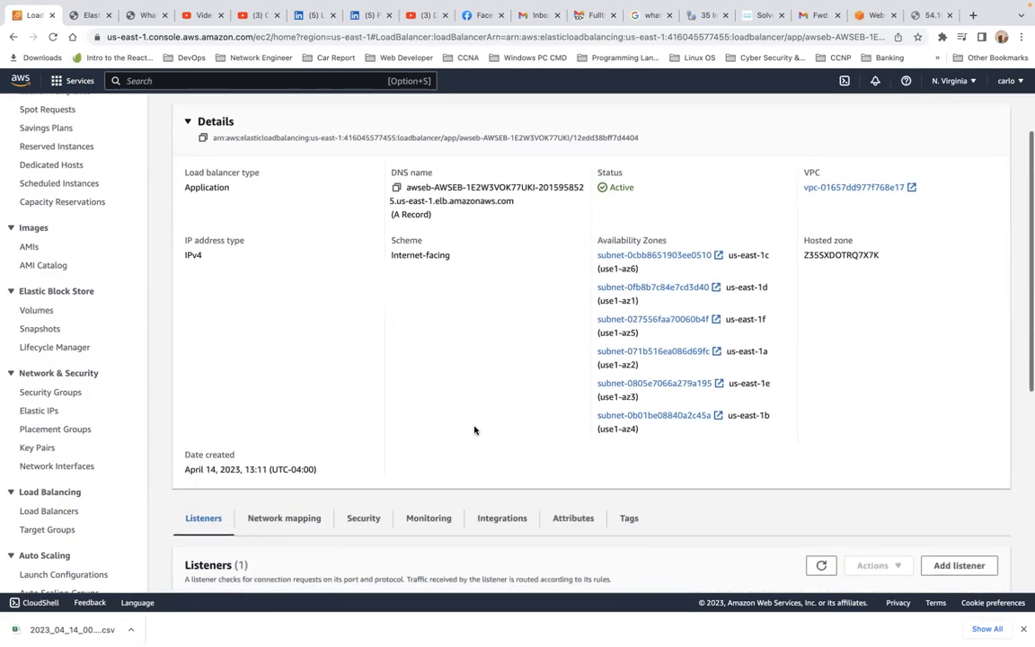
pyautogui.scroll(-5, 474, 431)
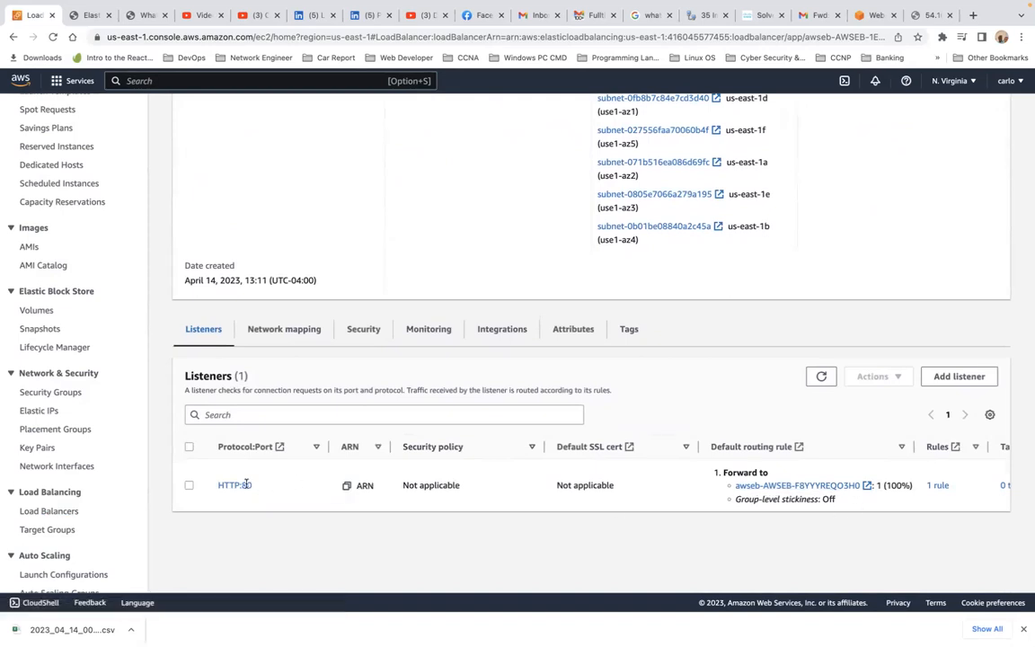
pyautogui.scroll(1, 448, 508)
pyautogui.scroll(-4, 448, 507)
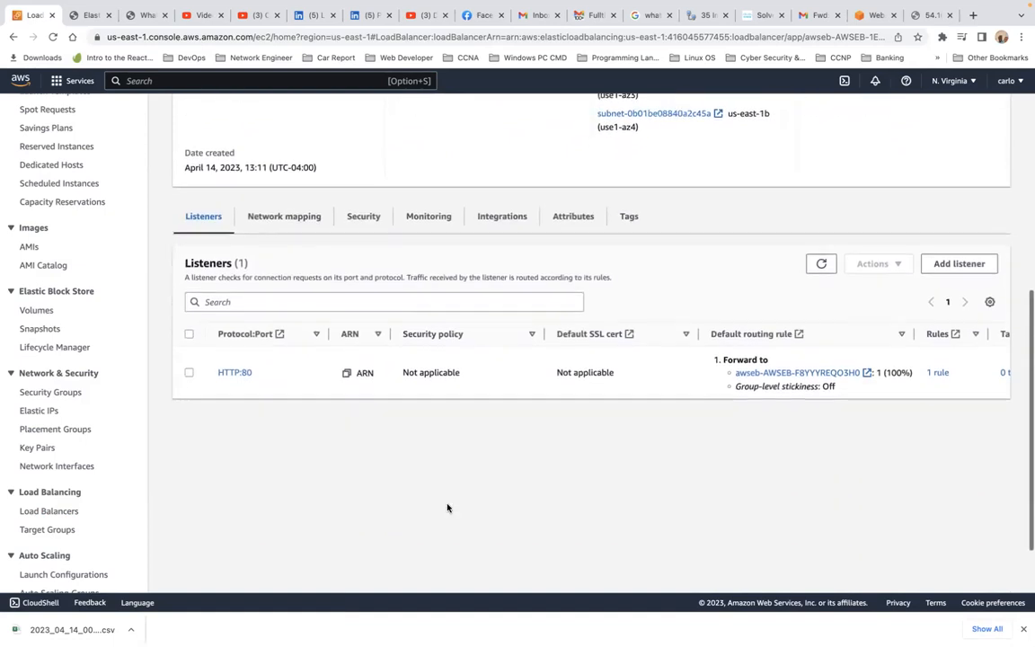
pyautogui.scroll(-1, 83, 503)
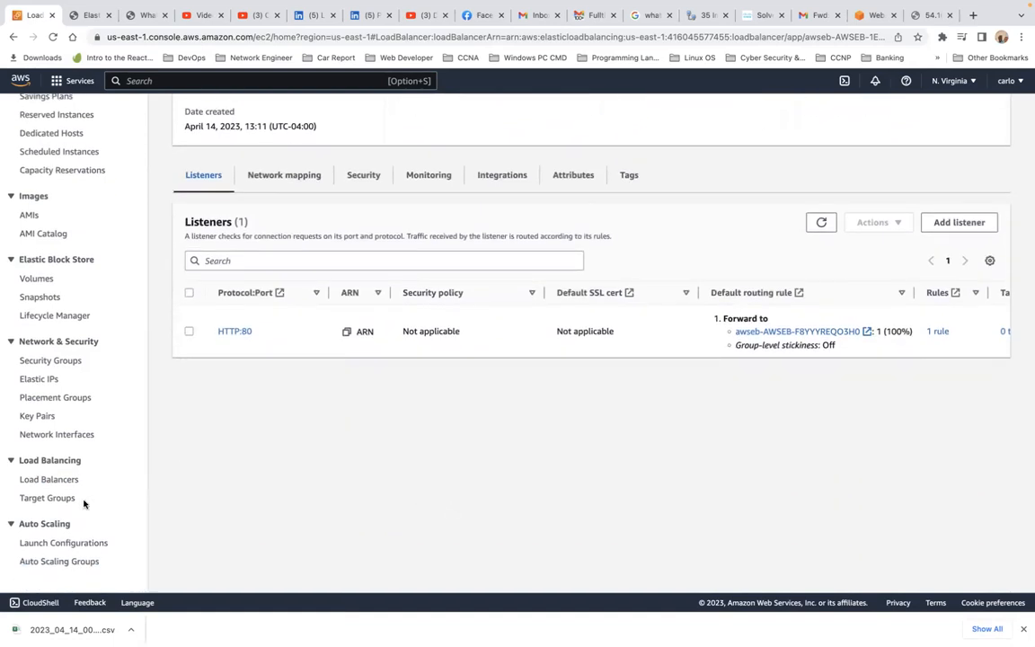
# - Open the Auto Scaling groups, view the launch template used by the group, and return to the group's details
pyautogui.scroll(5, 84, 505)
pyautogui.scroll(-5, 84, 505)
pyautogui.click(59, 561)
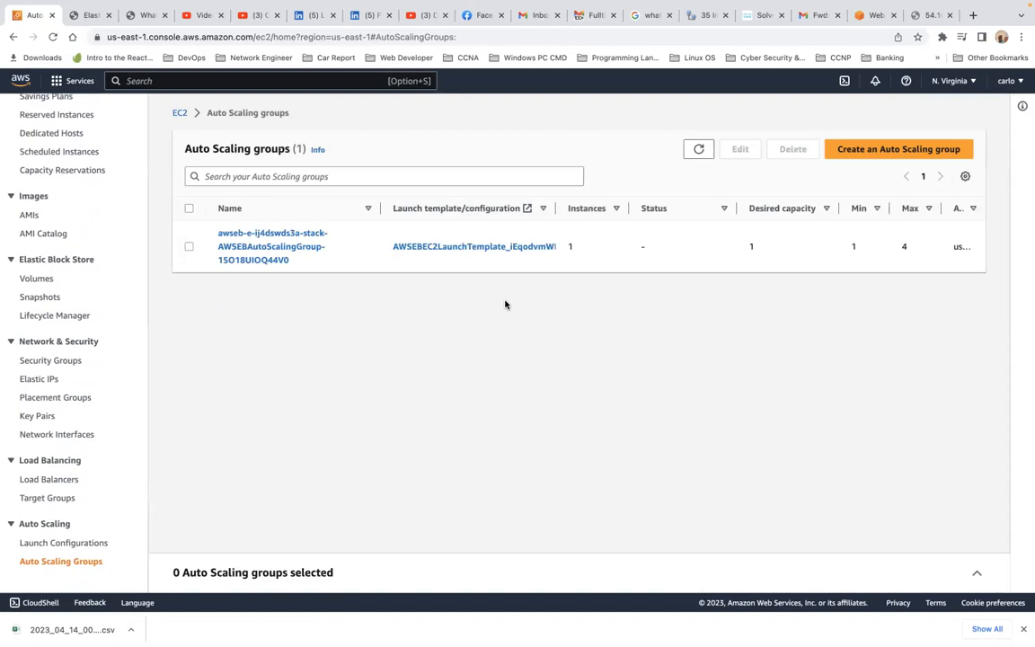
pyautogui.click(457, 248)
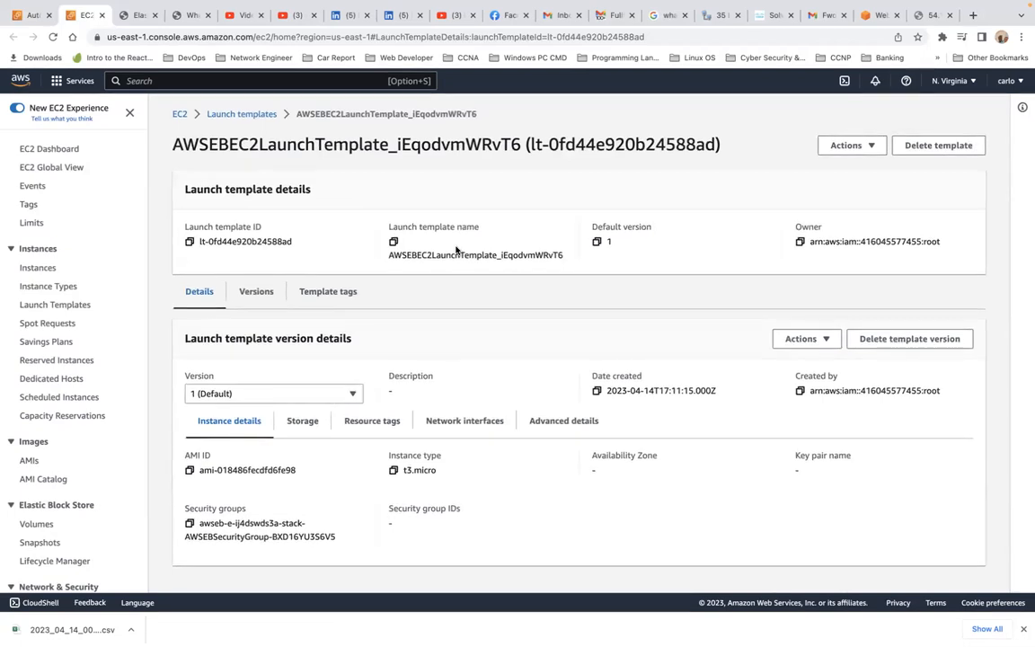
pyautogui.click(31, 15)
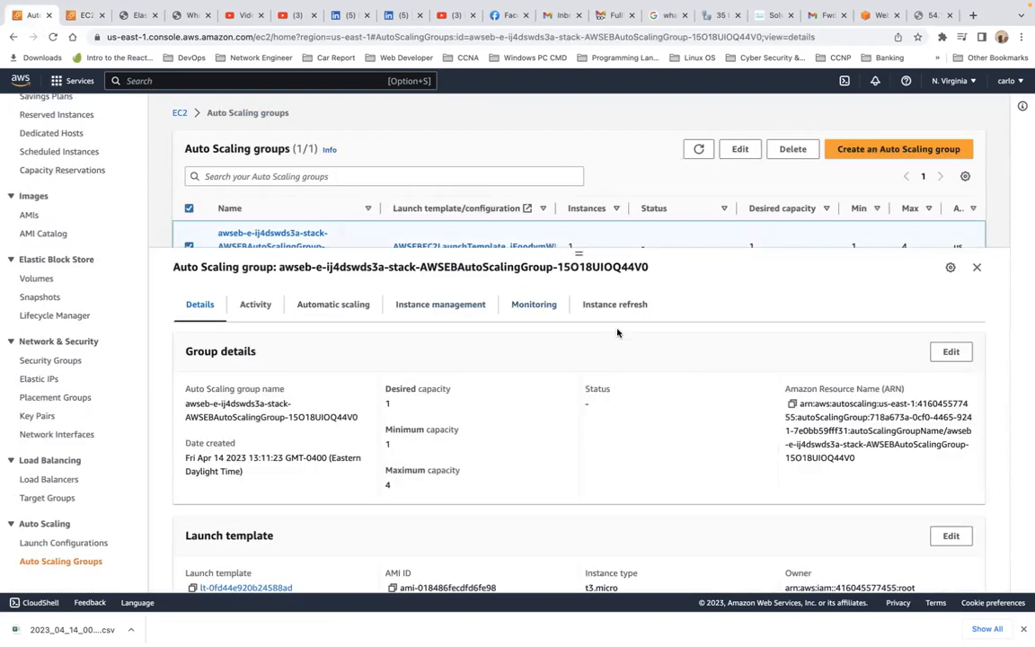
# - Go to the EC2 dashboard and list the running instances
pyautogui.scroll(5, 80, 155)
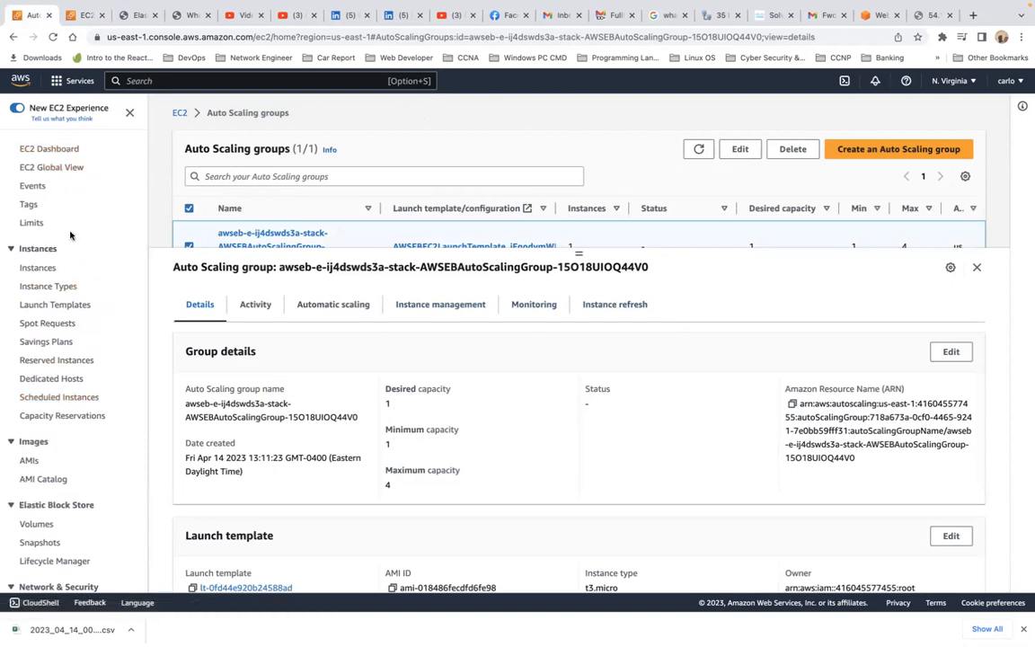
pyautogui.click(49, 150)
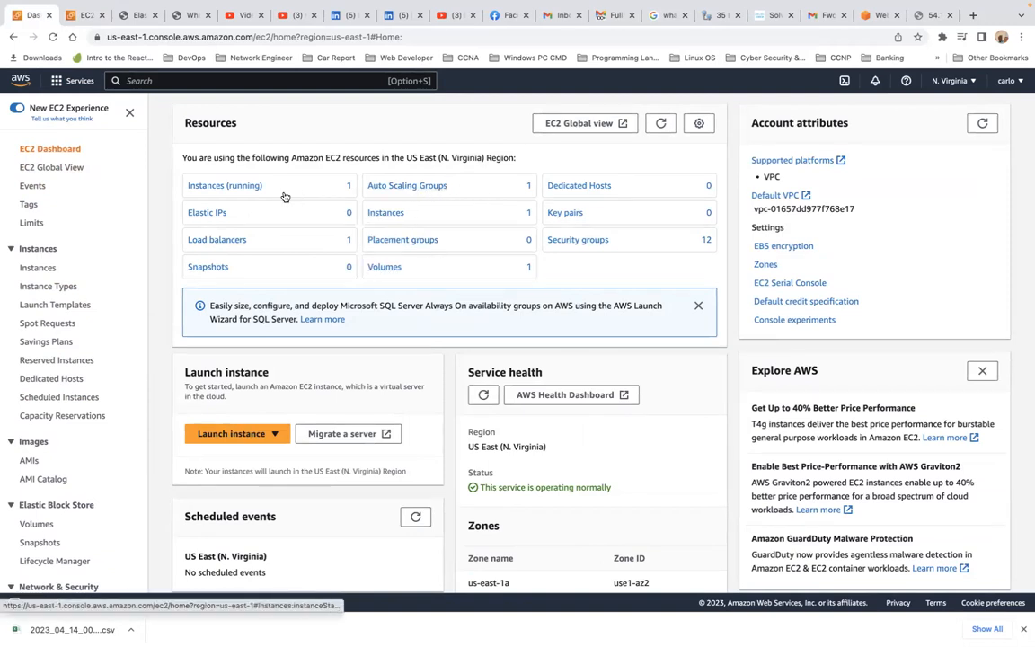
pyautogui.click(248, 186)
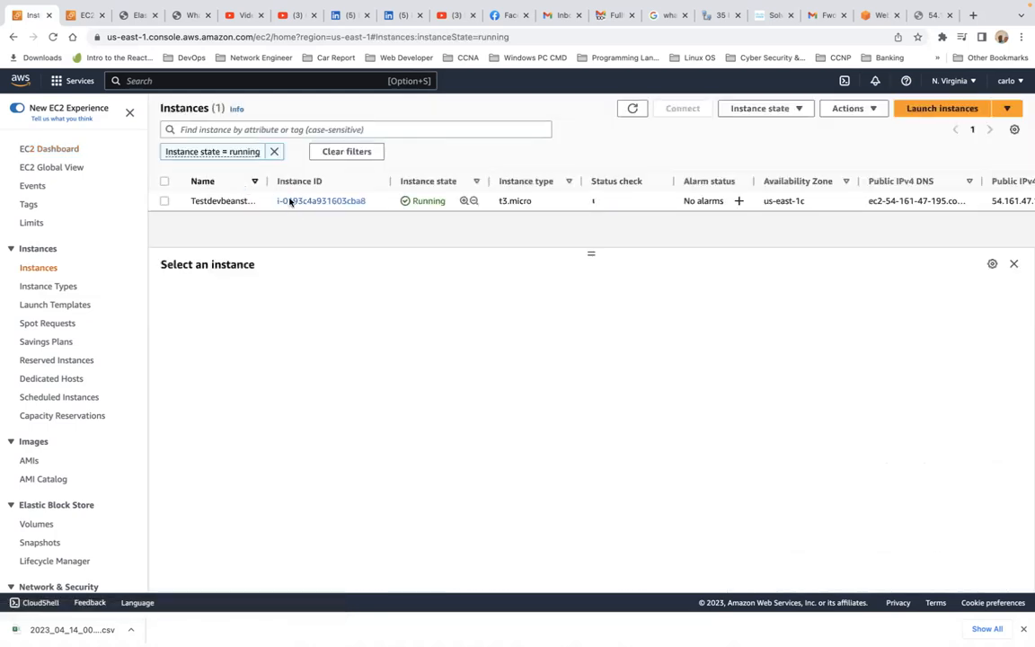
# - Close the page opened at the instance's IP address and view the deployed application's page again
pyautogui.click(928, 15)
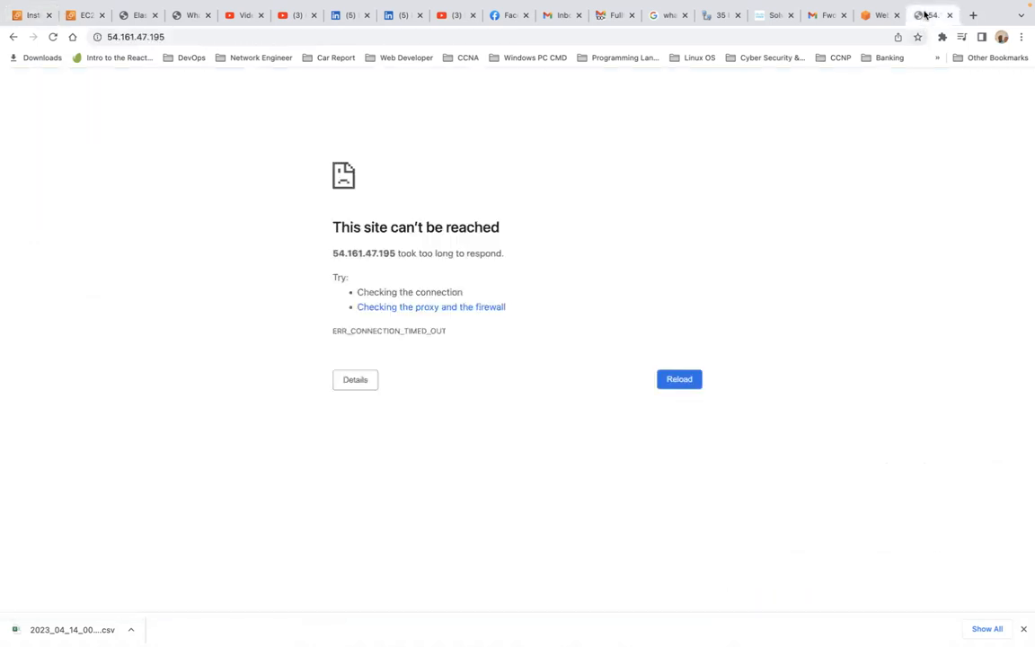
pyautogui.click(949, 15)
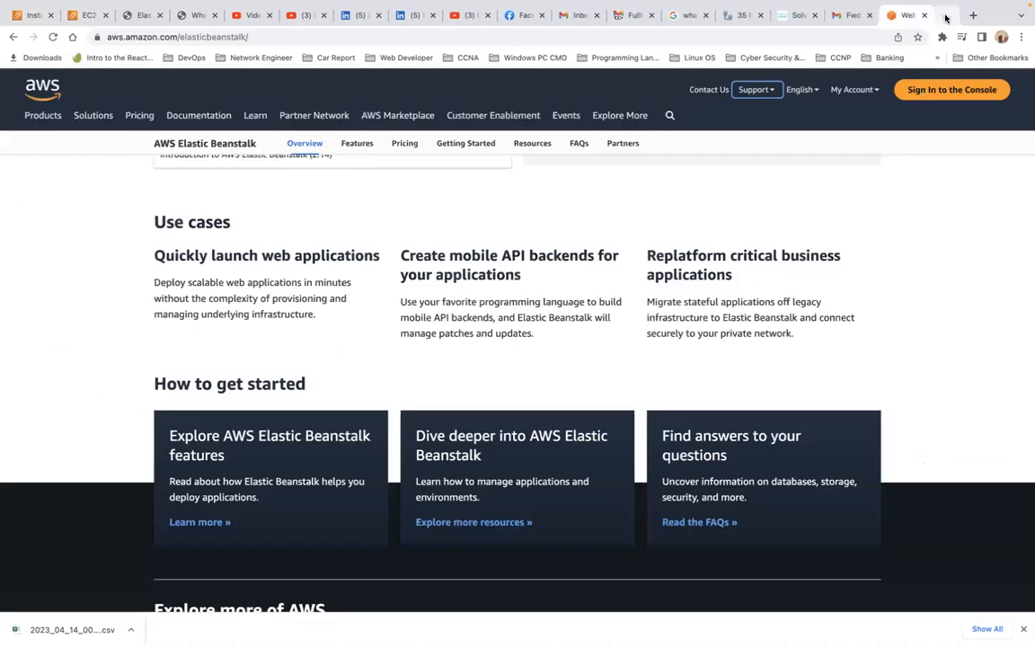
pyautogui.click(128, 16)
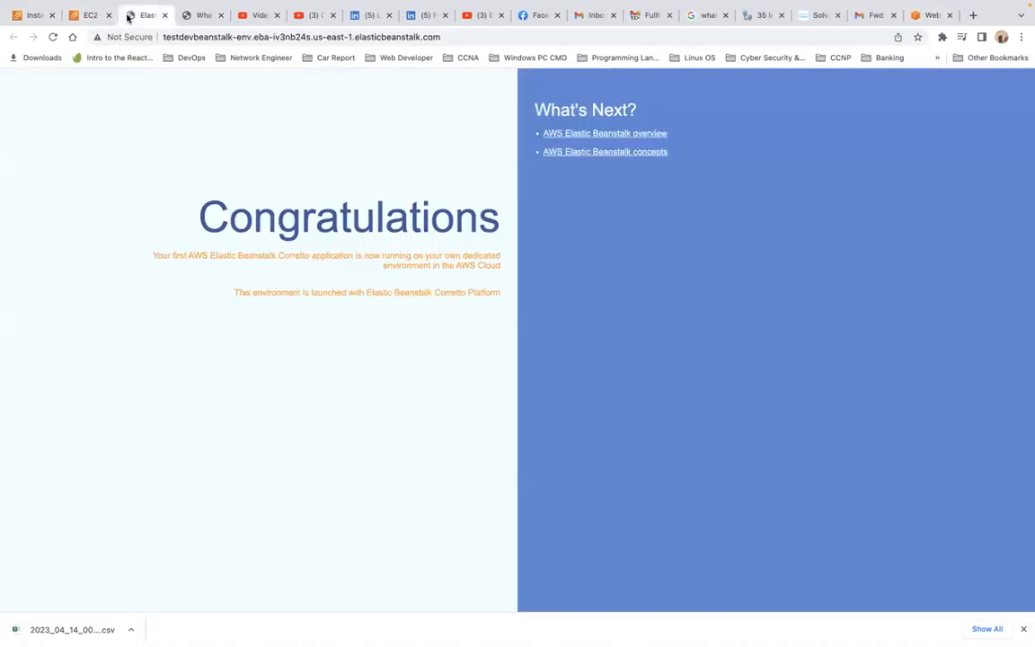
# - Return to the running EC2 instances and terminate the Testdevbeanstalk-env instance
pyautogui.click(80, 16)
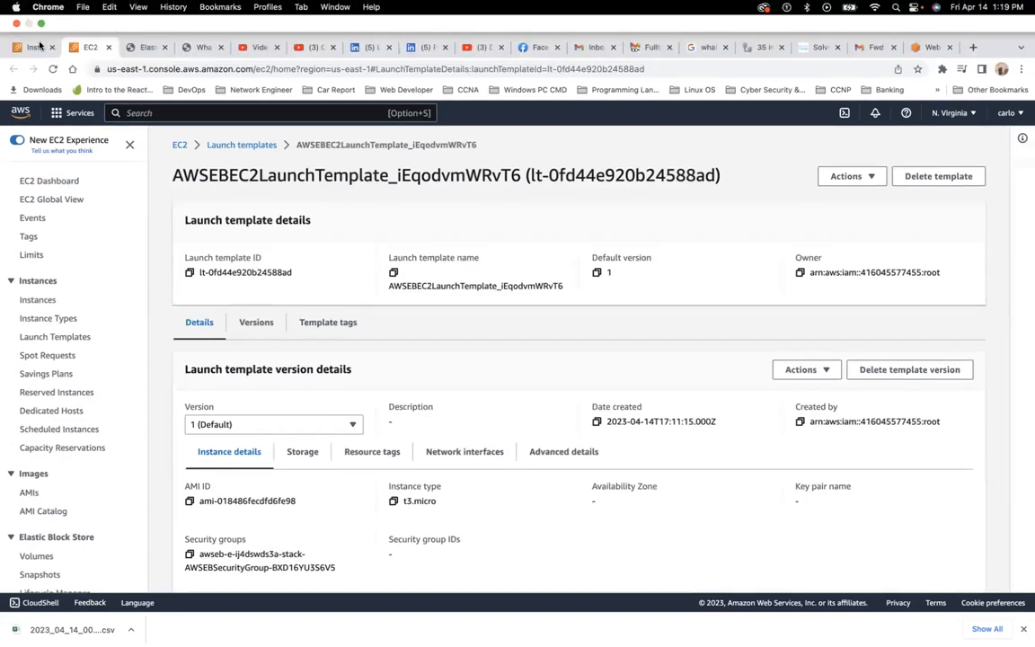
pyautogui.click(34, 47)
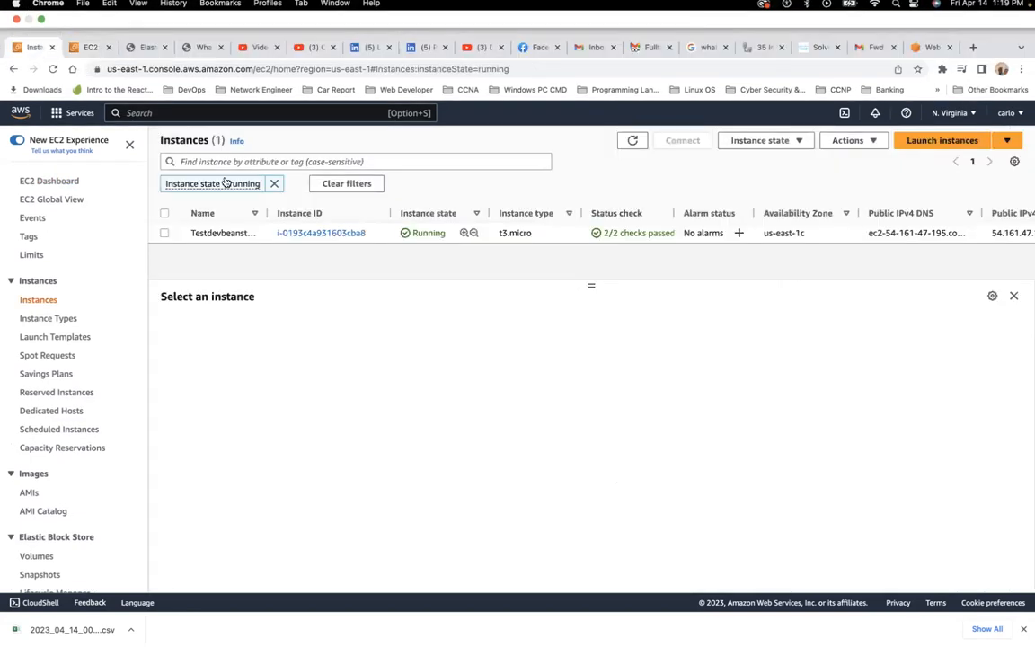
pyautogui.click(164, 201)
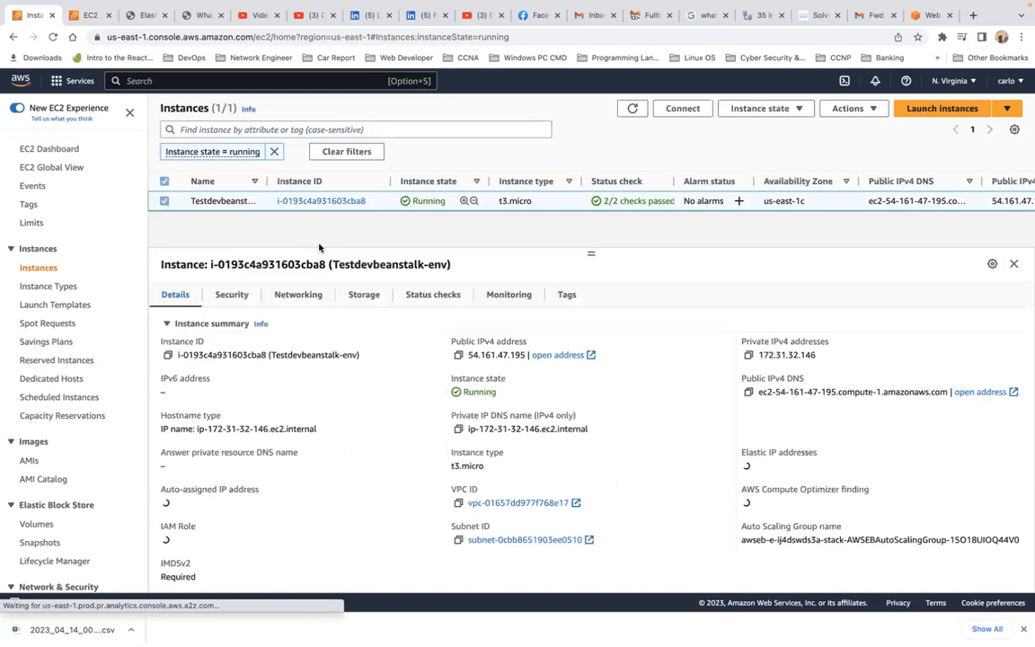
pyautogui.click(850, 111)
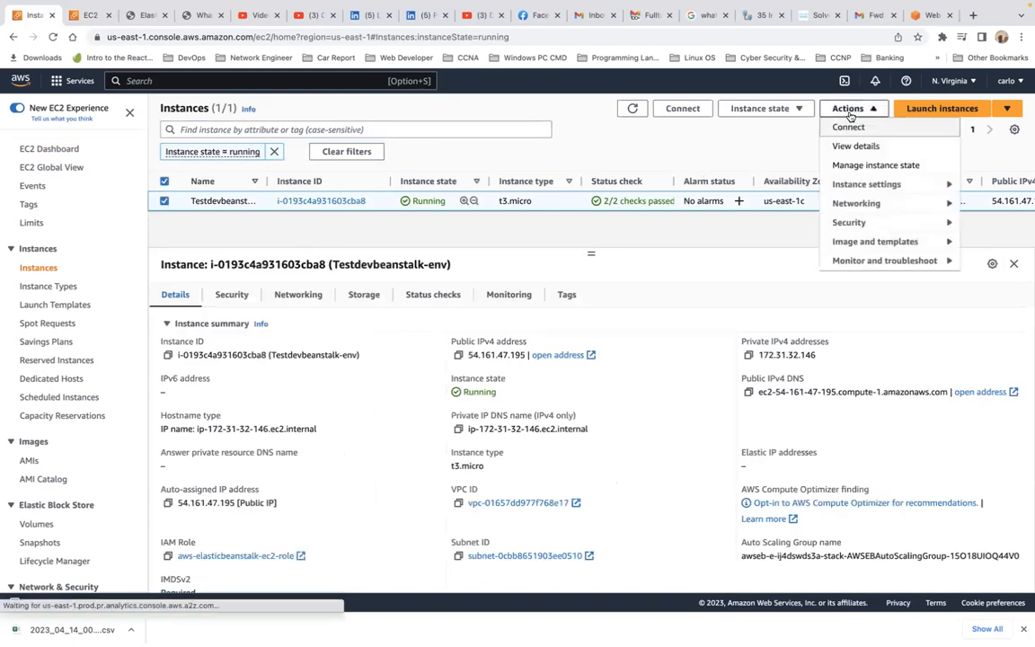
pyautogui.click(780, 109)
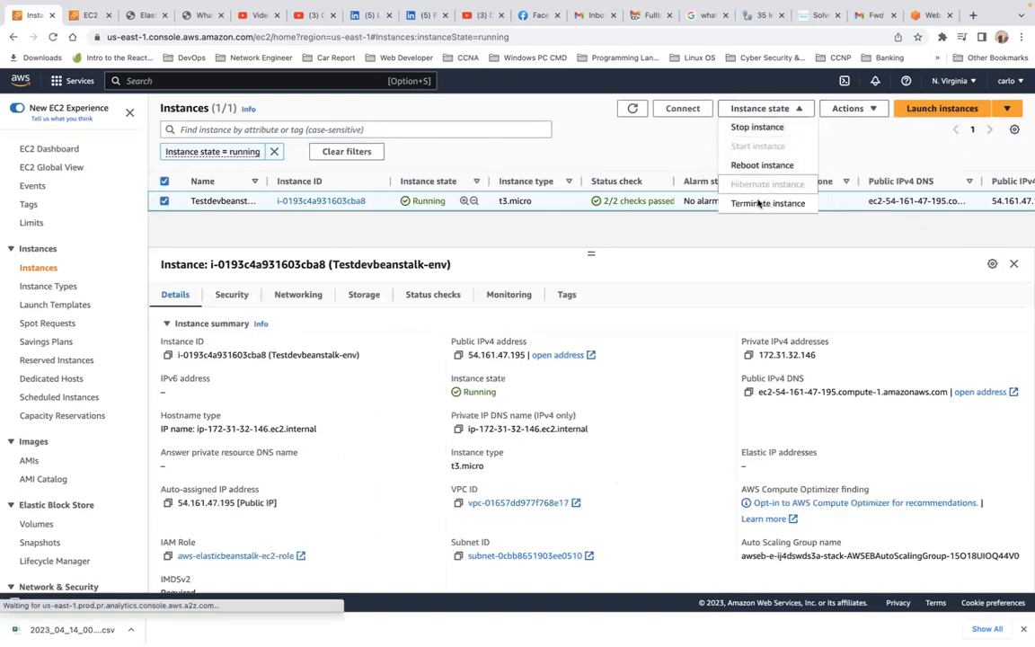
pyautogui.click(758, 203)
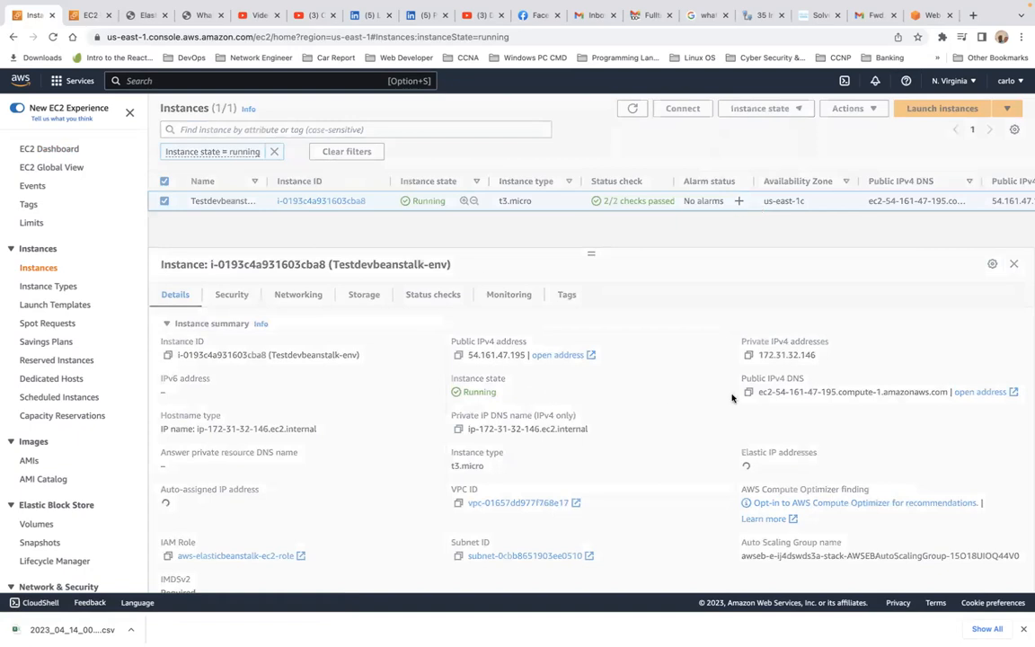
pyautogui.click(730, 430)
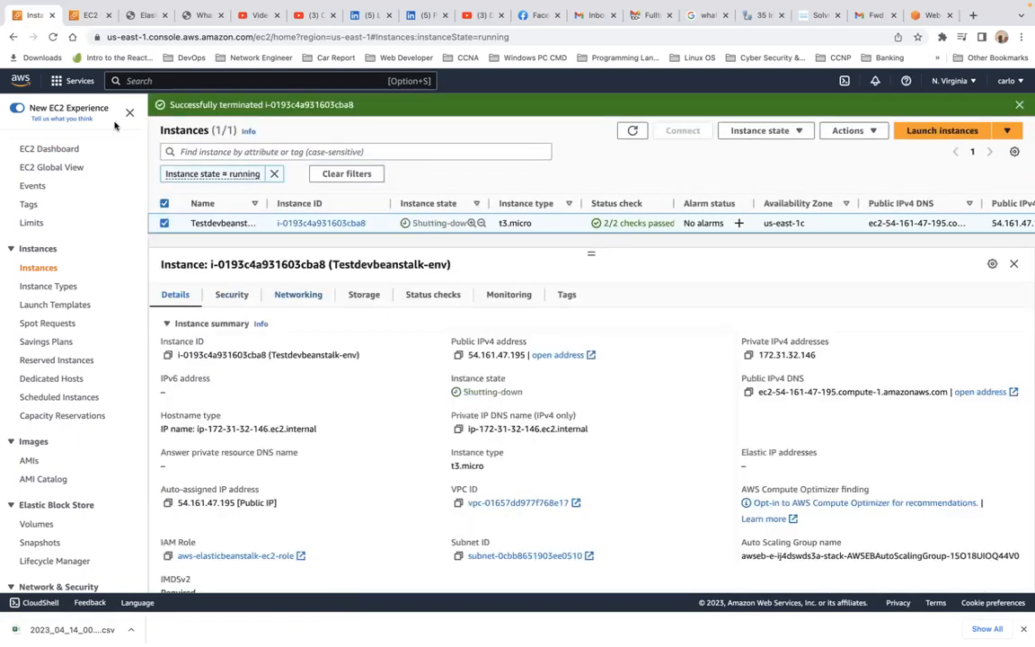
# - Search the AWS console for "elas" and open the Elastic Beanstalk service
pyautogui.click(182, 80)
pyautogui.write('ela')
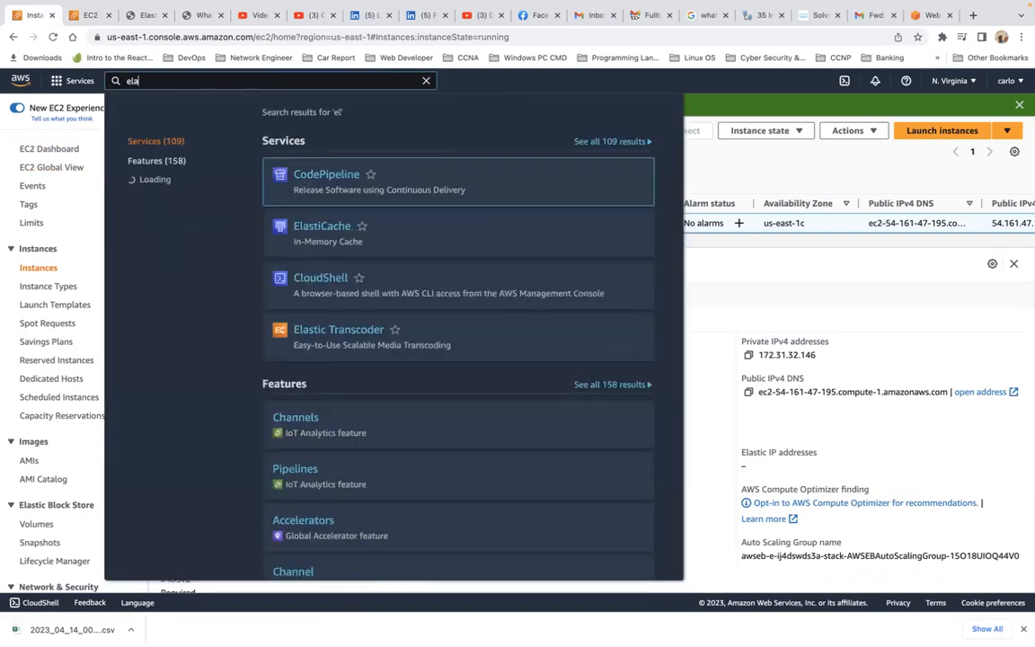
pyautogui.write('s')
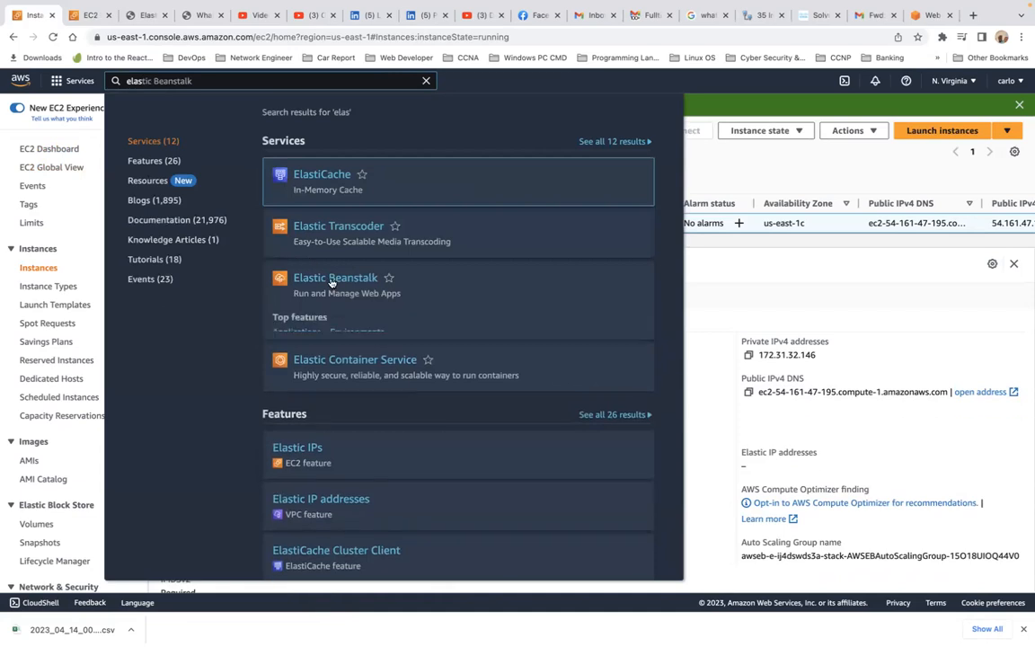
pyautogui.click(332, 282)
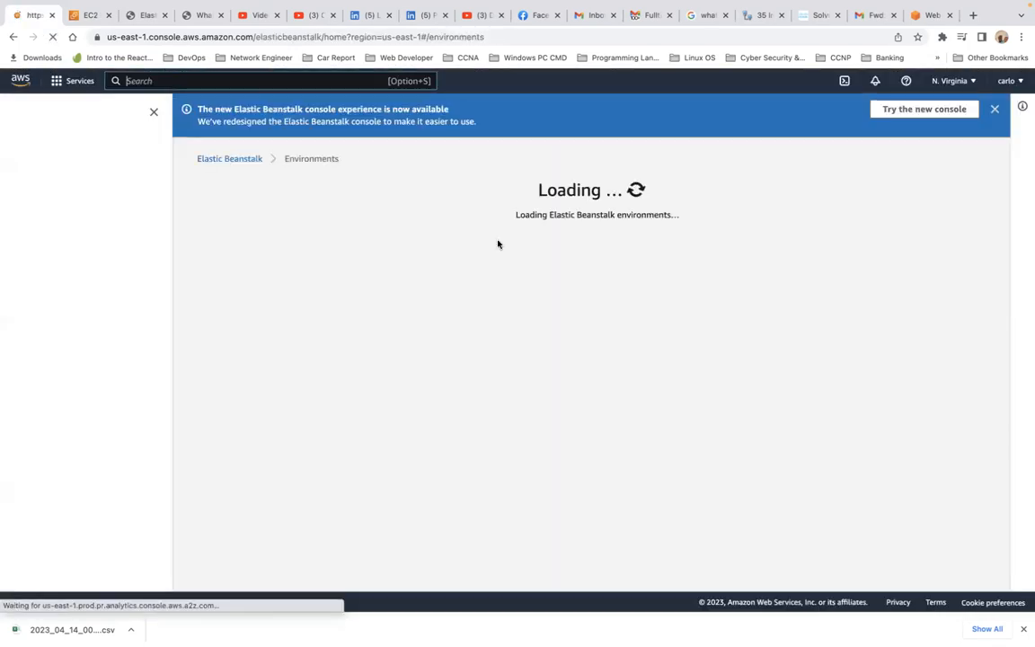
# - Select the Testdevbeanstalk-env environment and open its termination confirmation, ready for the environment name
pyautogui.click(214, 326)
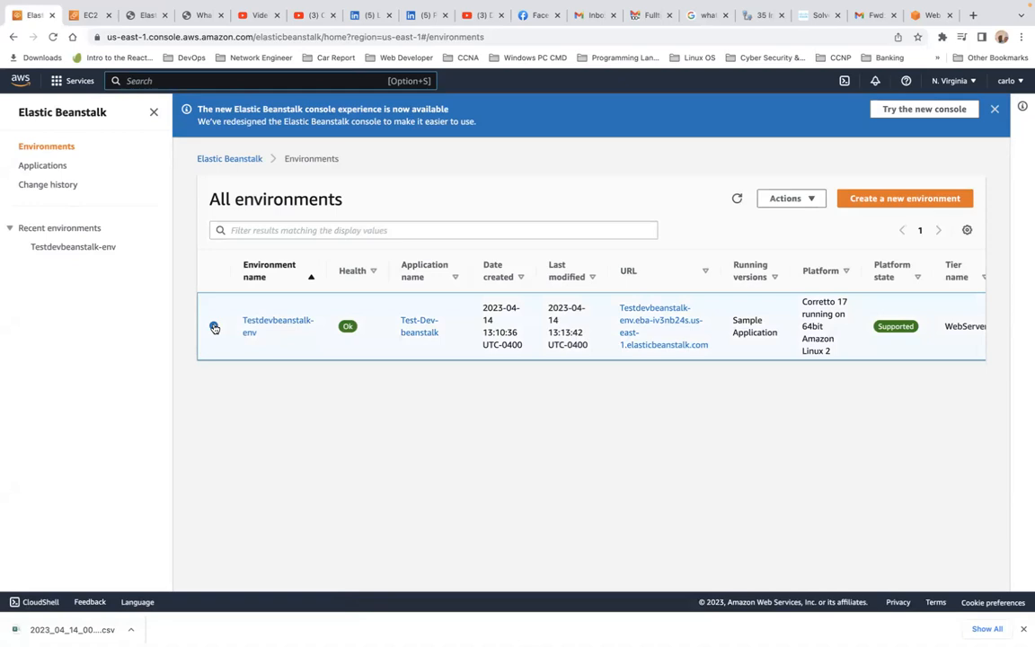
pyautogui.click(799, 201)
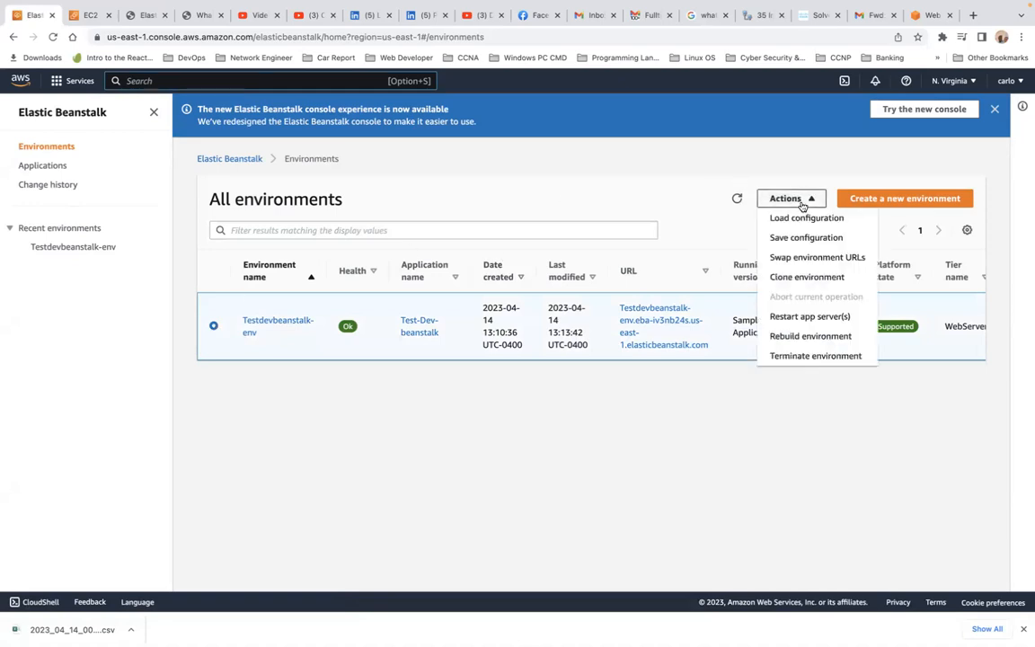
pyautogui.click(797, 356)
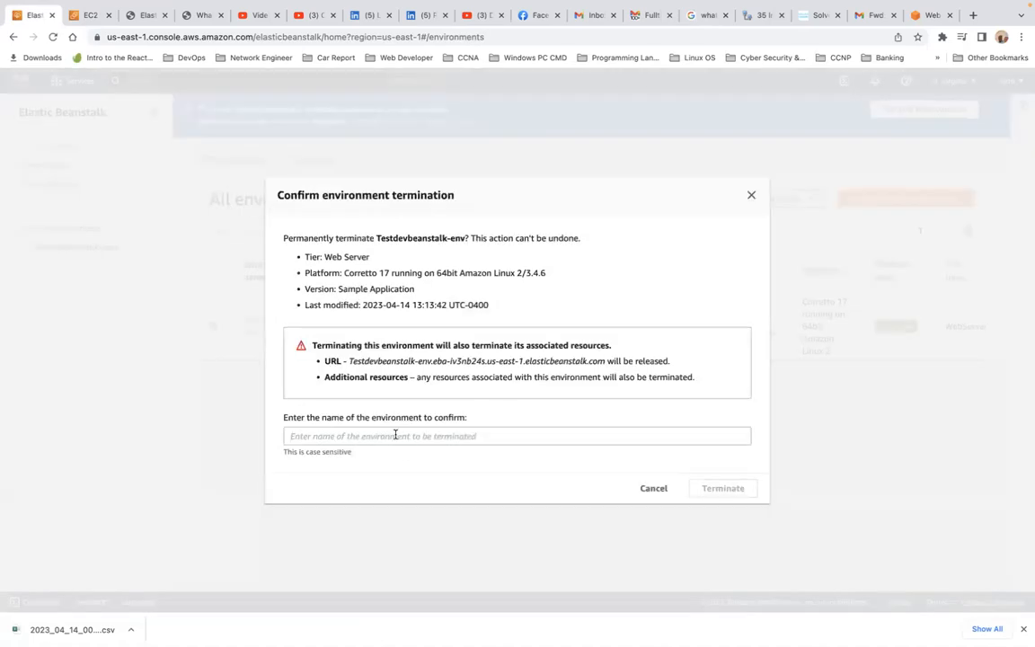
pyautogui.click(397, 435)
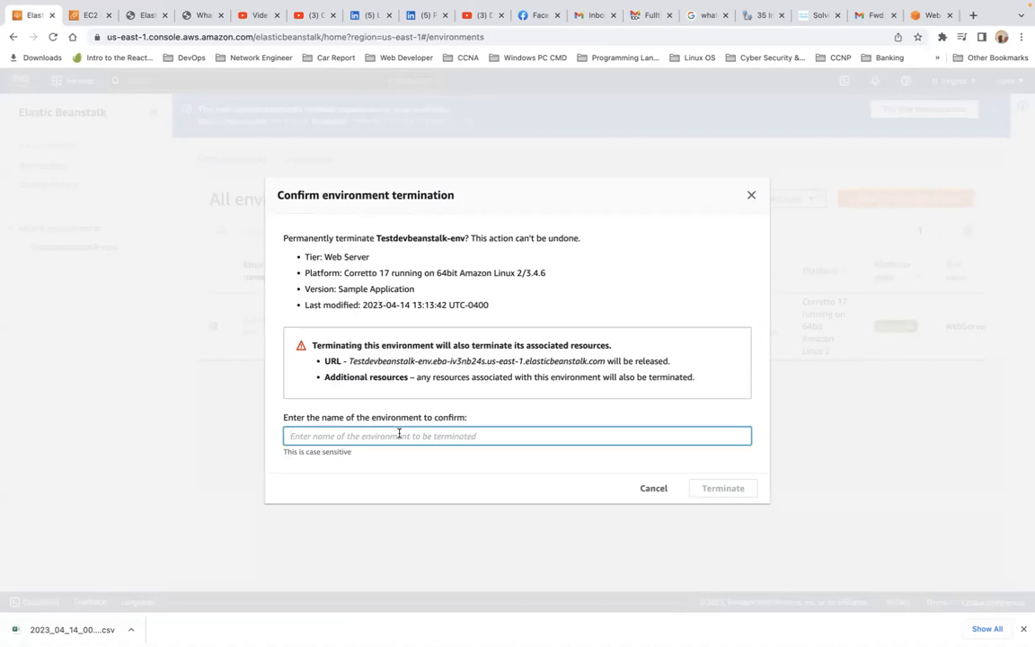
# - Switch to the EC2 launch template page and open EC2 Global View with its navigation shown
pyautogui.click(89, 15)
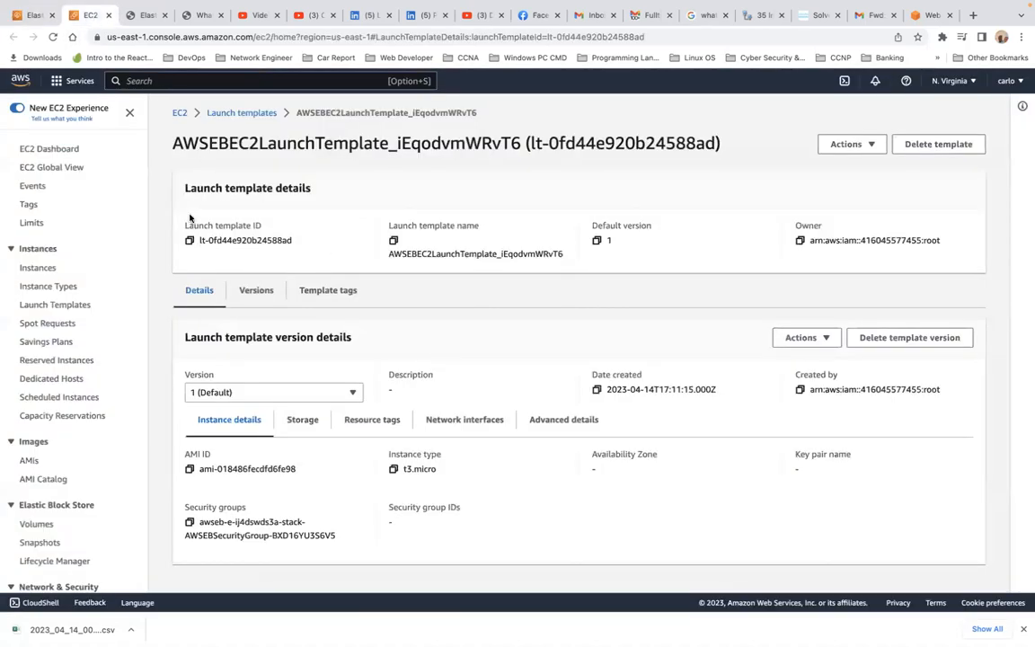
pyautogui.click(45, 168)
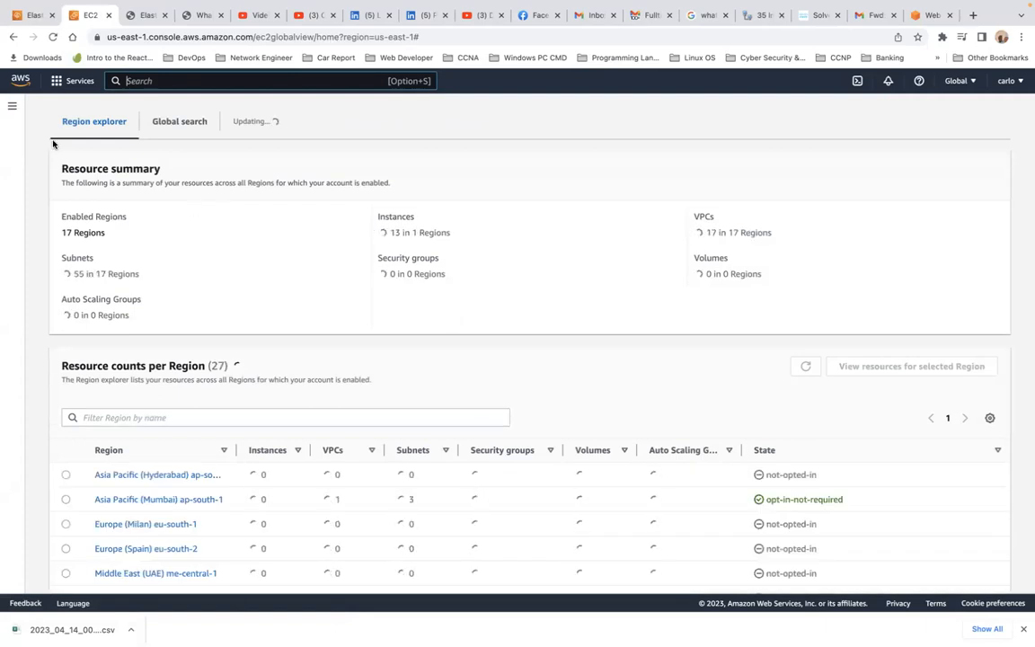
pyautogui.click(13, 107)
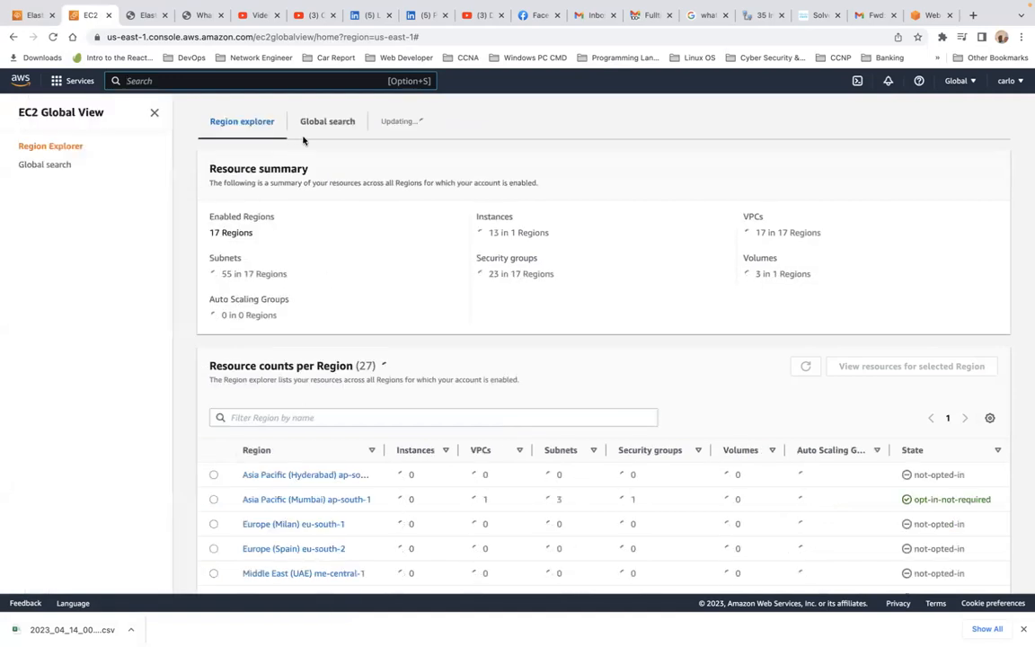
# - Search the AWS console for "ec2", open the EC2 service and list the running instances
pyautogui.click(263, 80)
pyautogui.write('ec2')
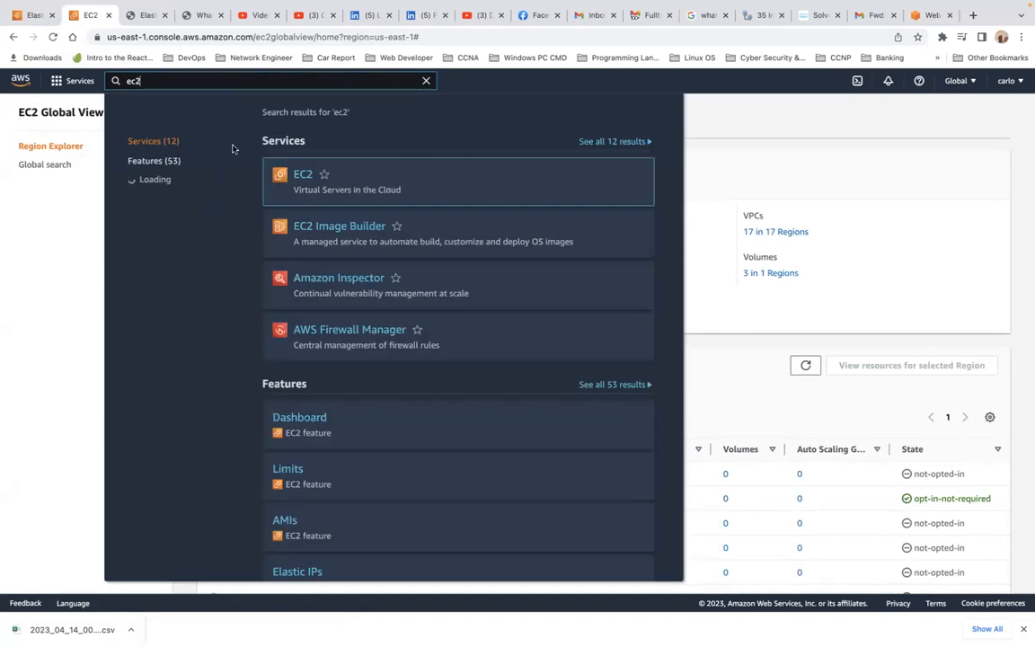
pyautogui.click(301, 175)
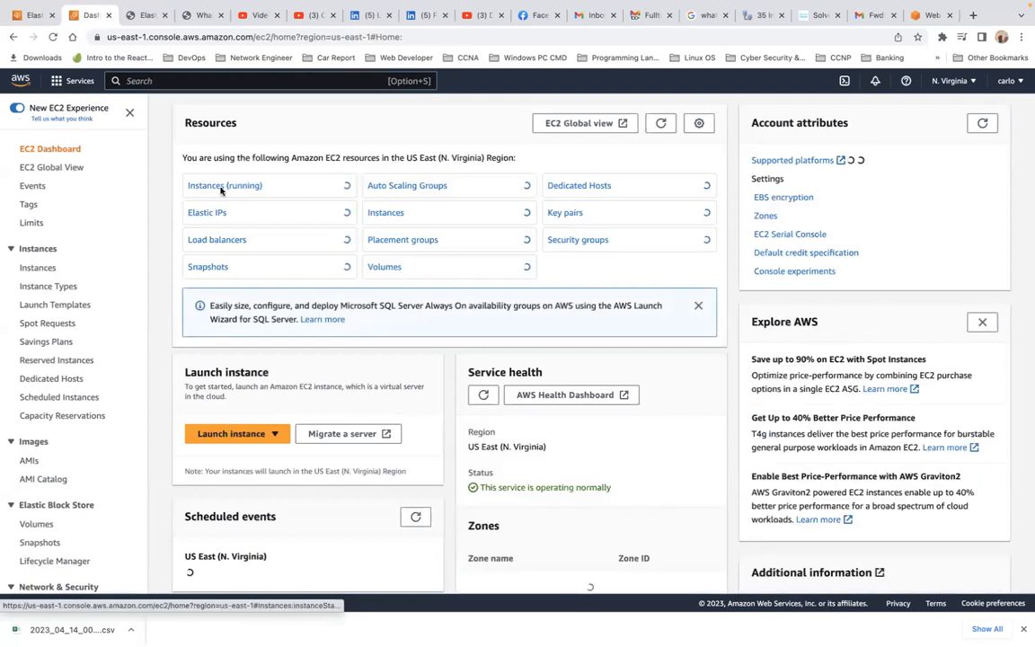
pyautogui.click(220, 187)
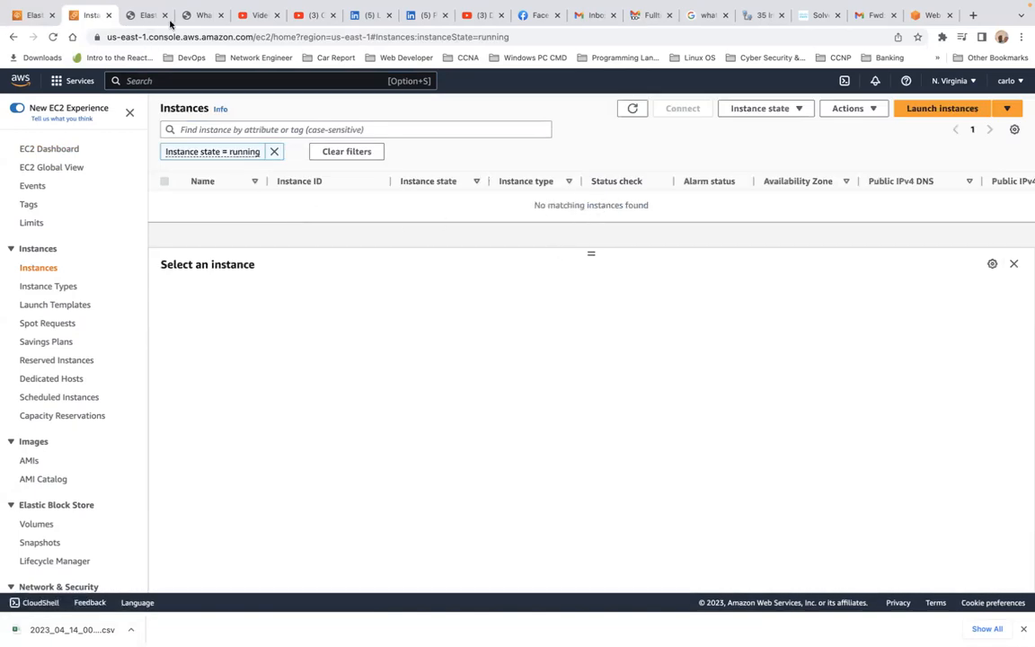
# - Open the deployed sample application's page and select the testdevbeanstalk part of its web address
pyautogui.click(147, 16)
pyautogui.click(72, 15)
pyautogui.click(142, 20)
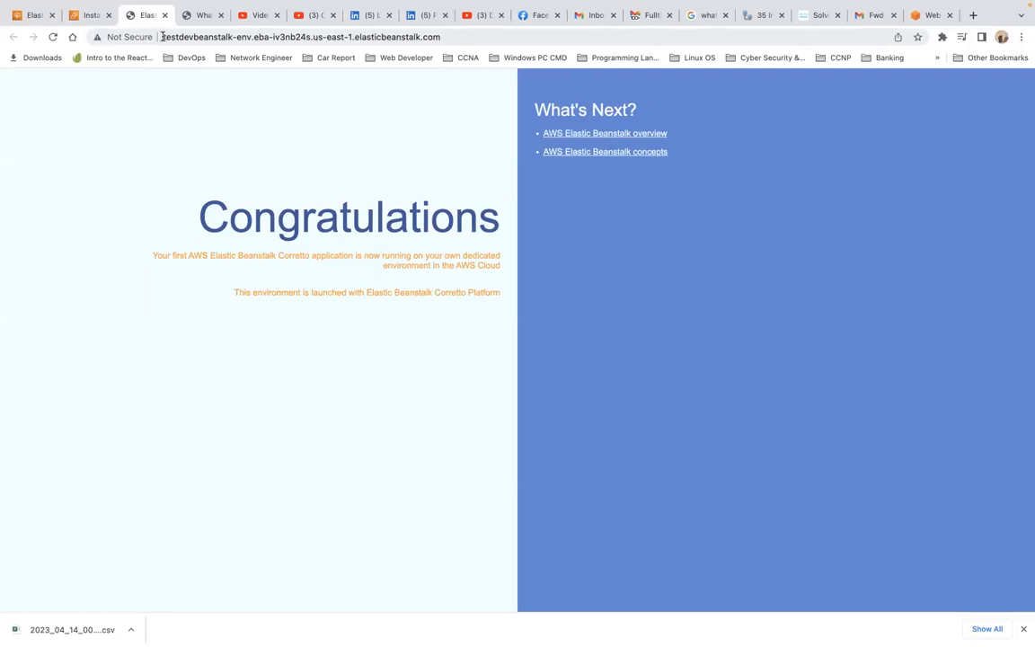
pyautogui.moveTo(163, 37); pyautogui.dragTo(177, 34)
pyautogui.moveTo(218, 35); pyautogui.dragTo(234, 37)
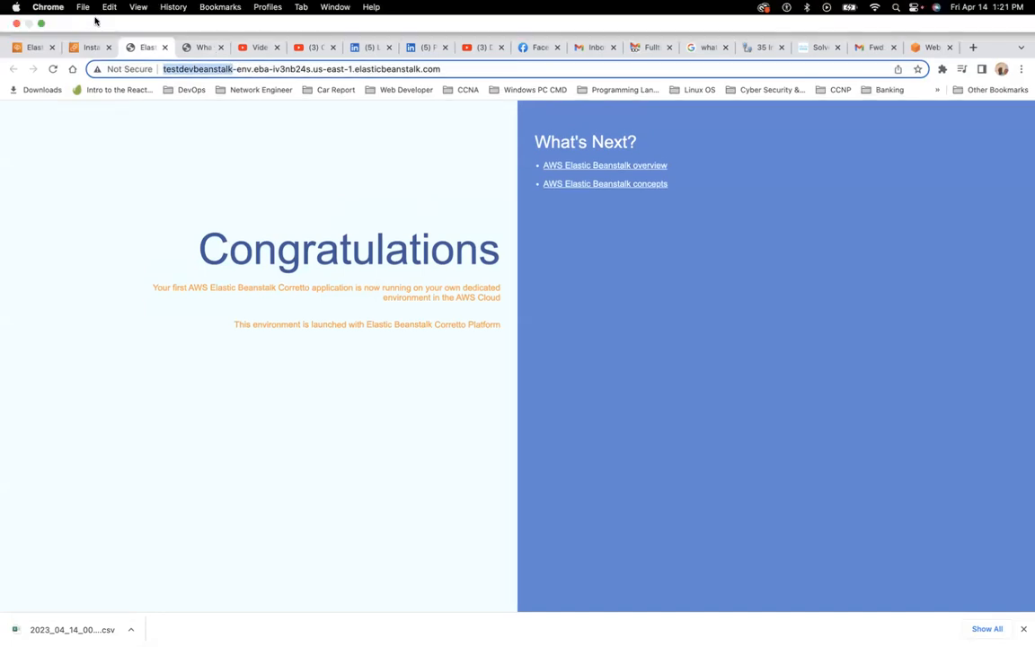
# - Return to the environment termination confirmation, try testdevbeanstalk as the environment name, and clear the entry
pyautogui.click(89, 50)
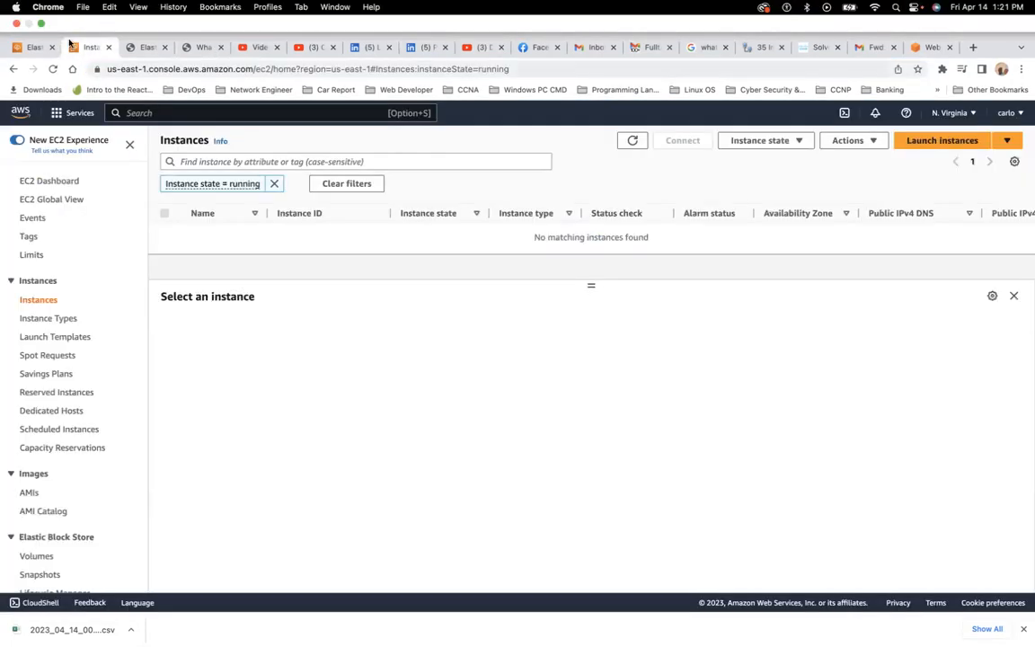
pyautogui.click(31, 46)
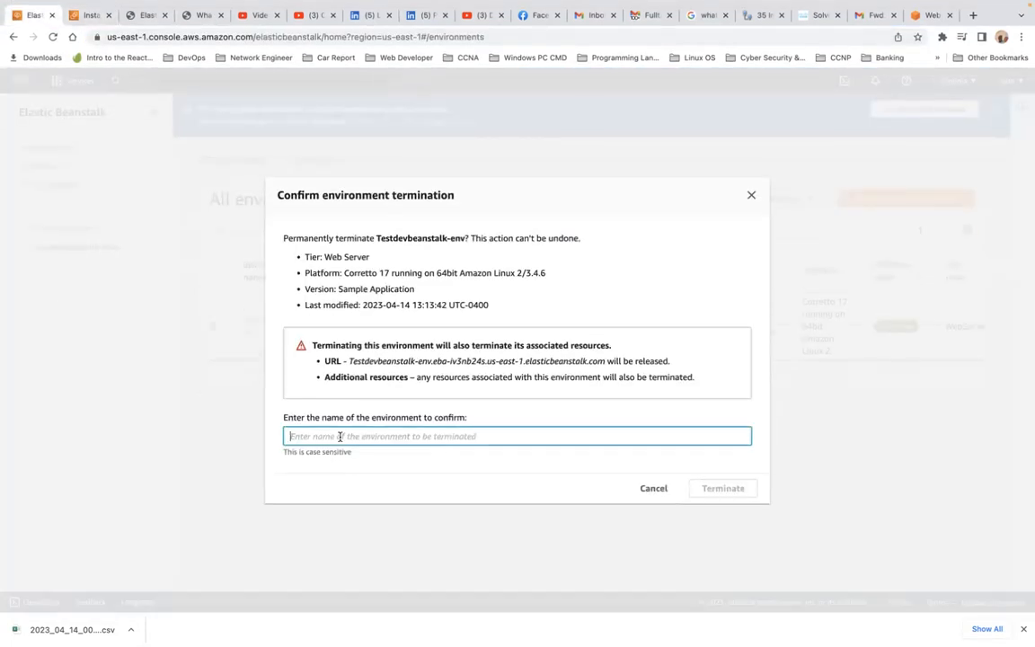
pyautogui.write('testdevbeanstalk')
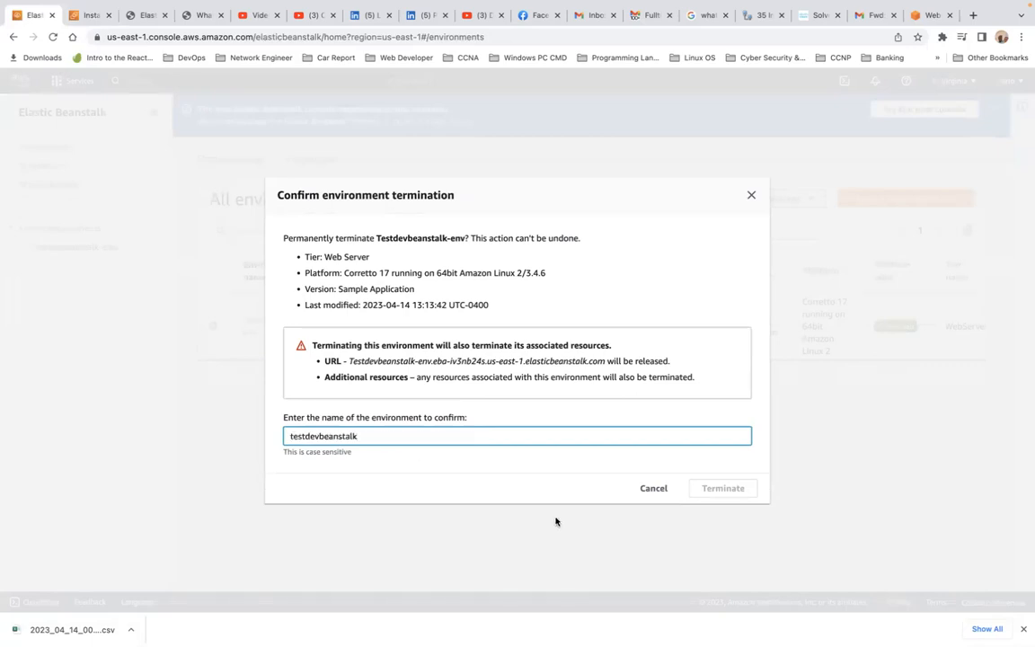
pyautogui.doubleClick(427, 436)
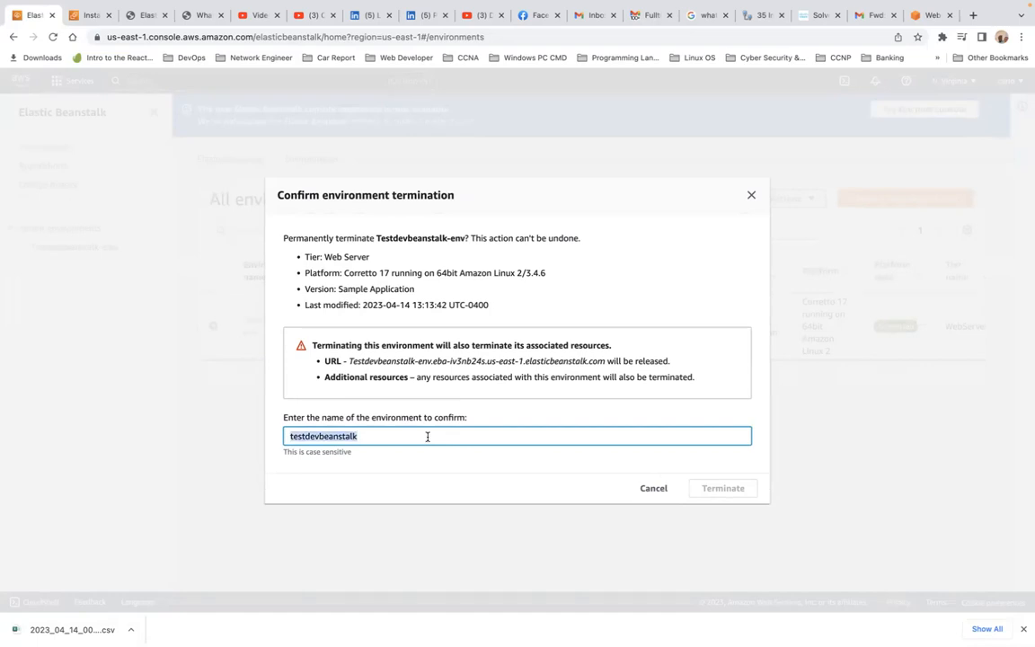
pyautogui.press('BackSpace')
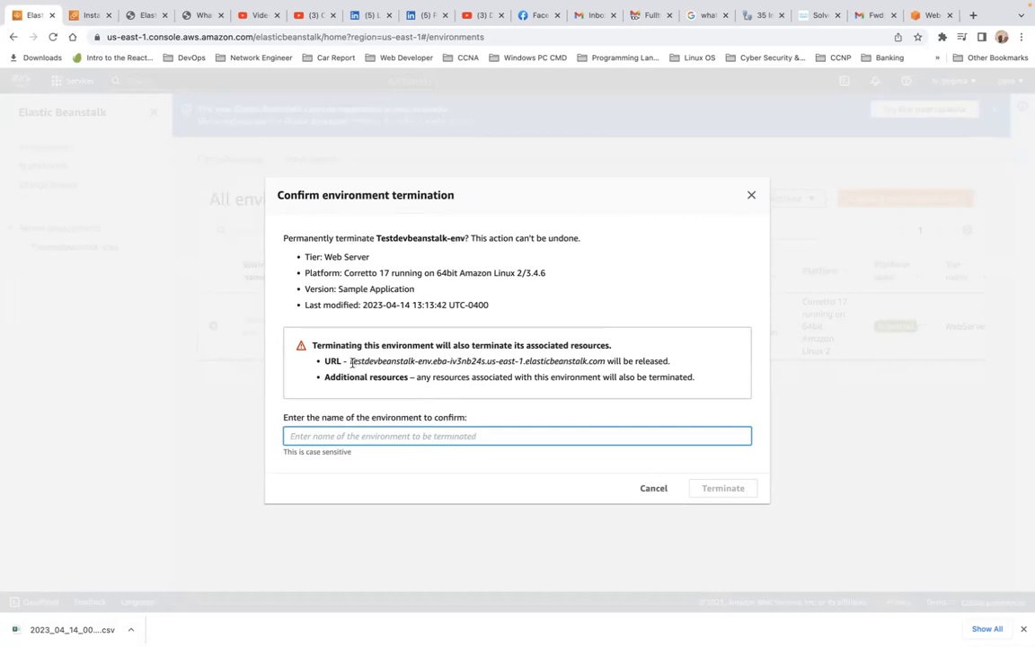
# - Copy Testdevbeanstalk from the URL in the termination warning and enter it as the environment name
pyautogui.moveTo(350, 361); pyautogui.dragTo(413, 361)
pyautogui.hotkey('ctrl', 'c')
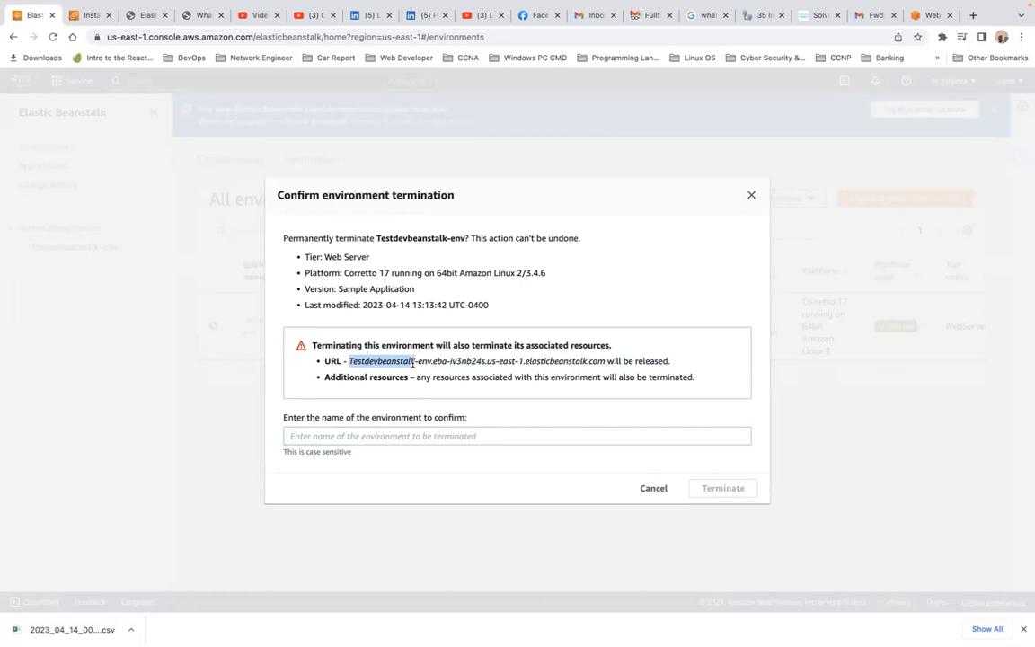
pyautogui.click(442, 439)
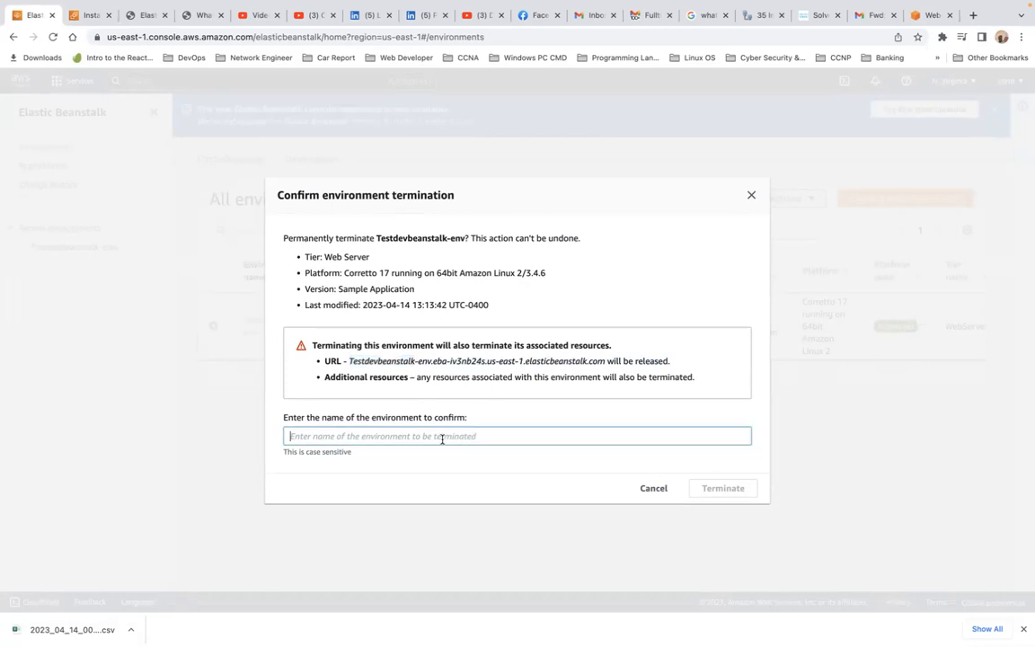
pyautogui.hotkey('ctrl', 'v')
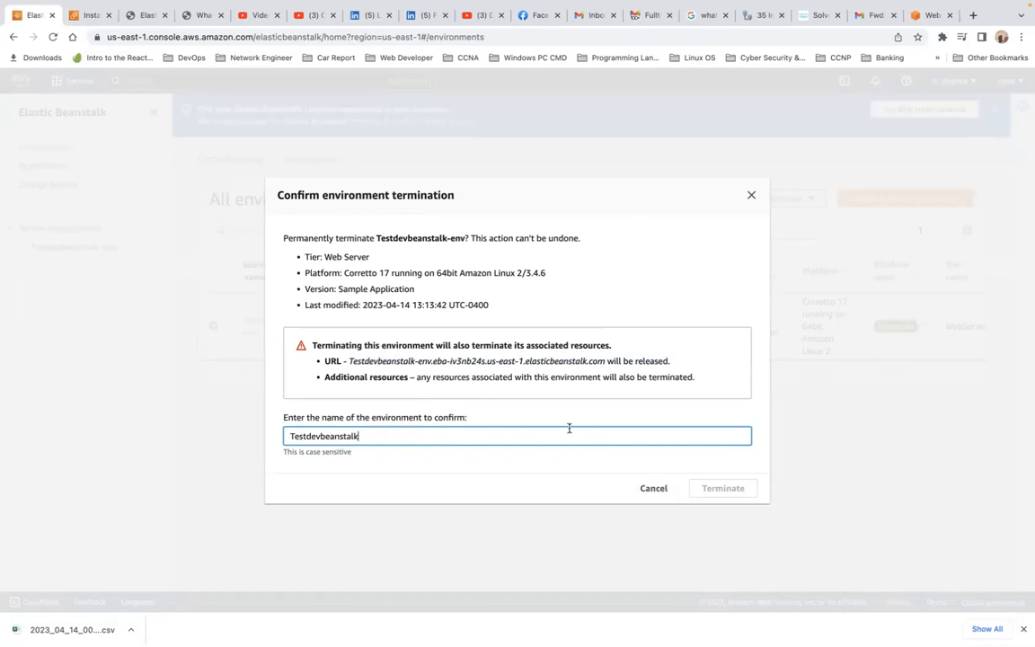
# - Try testdevbeanstalk as the confirmation name again, and close the termination confirmation without terminating the environment
pyautogui.press('BackSpace')
pyautogui.press('BackSpace')
pyautogui.press('BackSpace')
pyautogui.press('BackSpace')
pyautogui.press('BackSpace')
pyautogui.press('BackSpace')
pyautogui.press('BackSpace')
pyautogui.press('BackSpace')
pyautogui.press('BackSpace')
pyautogui.press('BackSpace')
pyautogui.press('BackSpace')
pyautogui.press('BackSpace')
pyautogui.press('BackSpace')
pyautogui.press('BackSpace')
pyautogui.write('testdevbeanstalk')
pyautogui.click(752, 196)
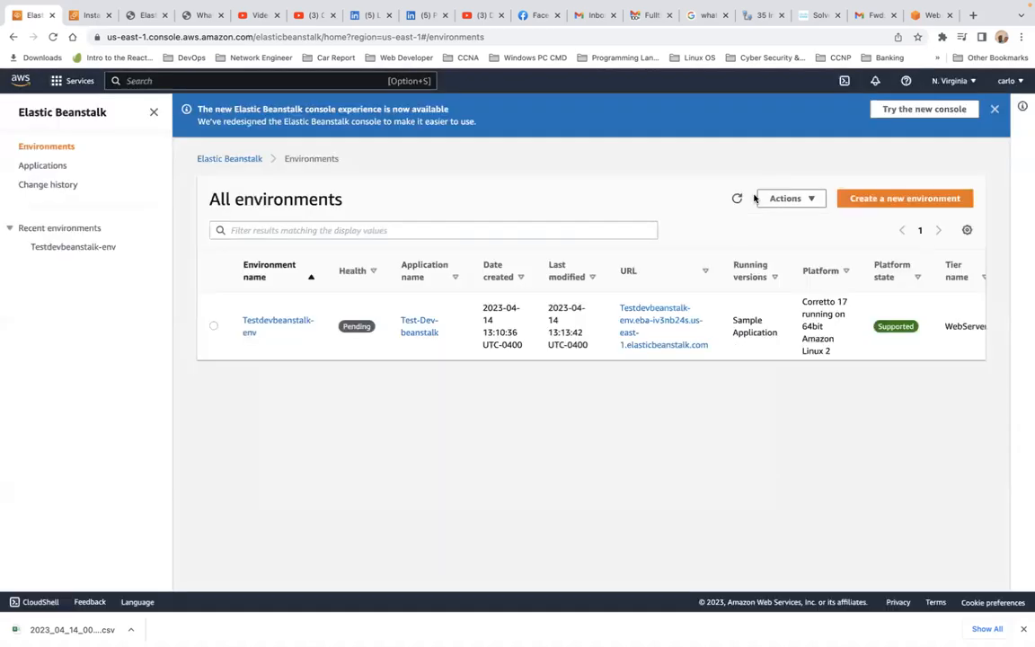
# - Open the Testdevbeanstalk-env environment overview and select its application name, Test-Dev-beanstalk
pyautogui.click(252, 325)
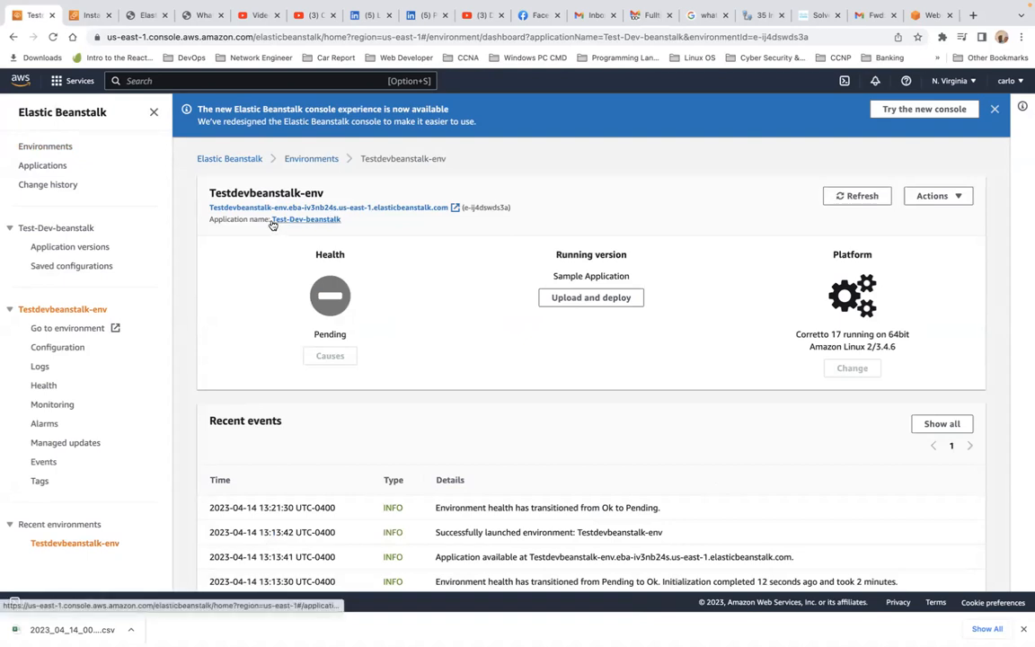
pyautogui.moveTo(270, 219); pyautogui.dragTo(342, 224)
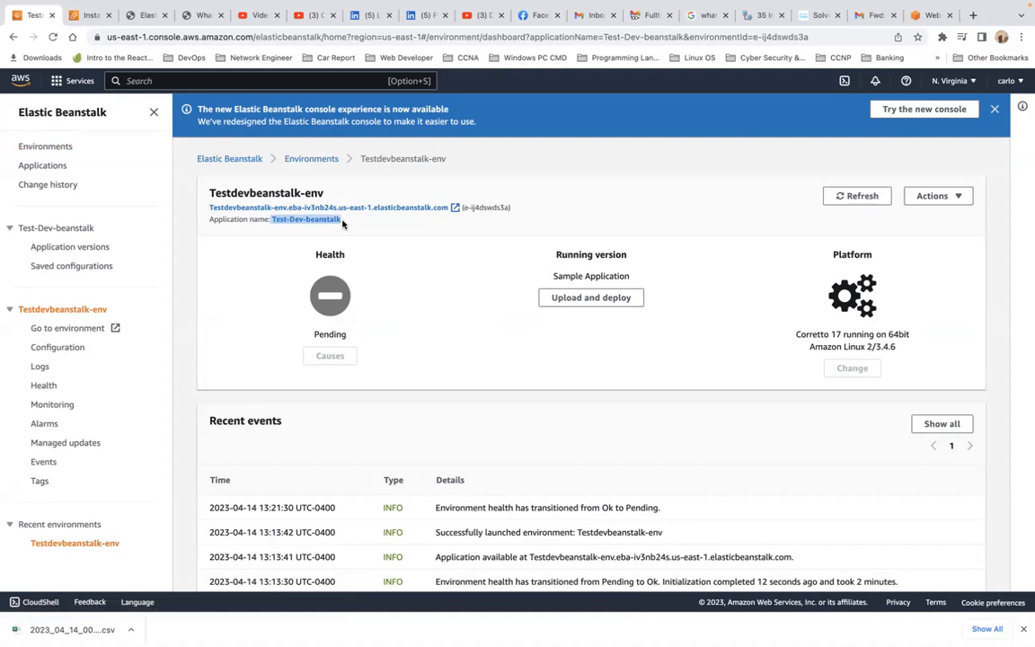
pyautogui.moveTo(728, 4)
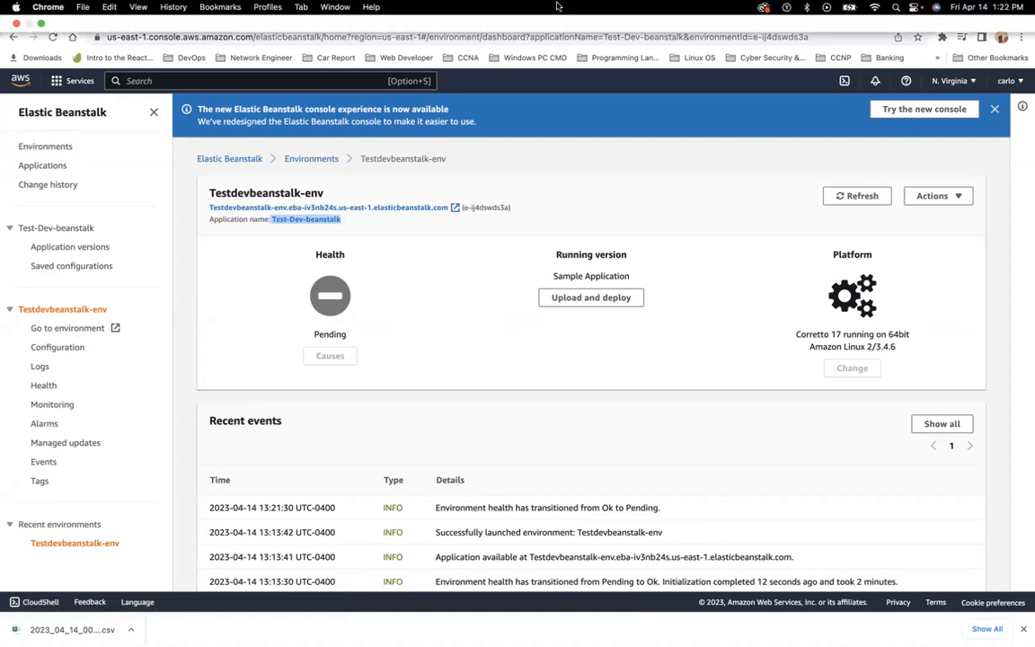